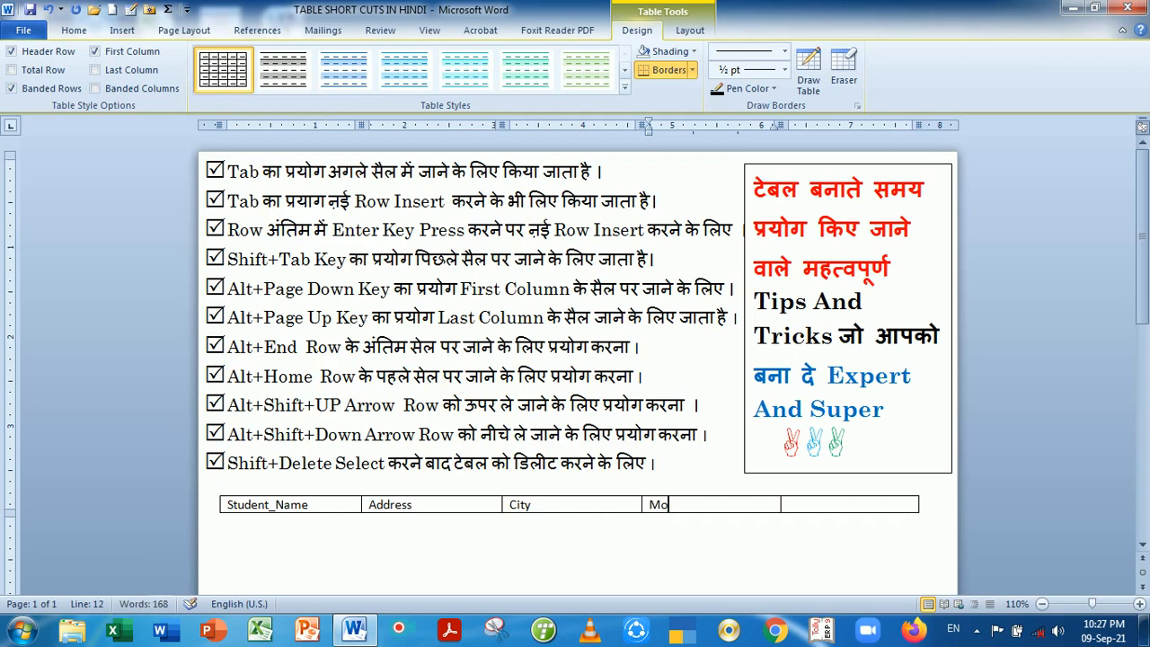
# Complete the last two header cells with 'Mobile No.' and 'Class'
pyautogui.write('bile')
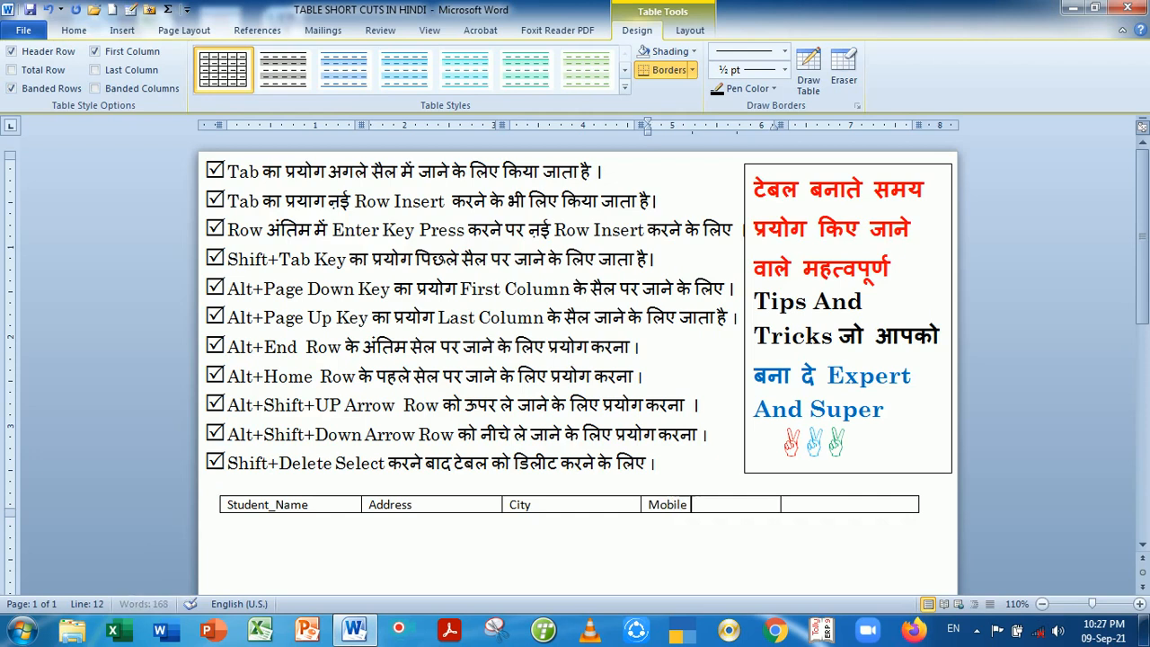
pyautogui.write(' No.')
pyautogui.press('Tab')
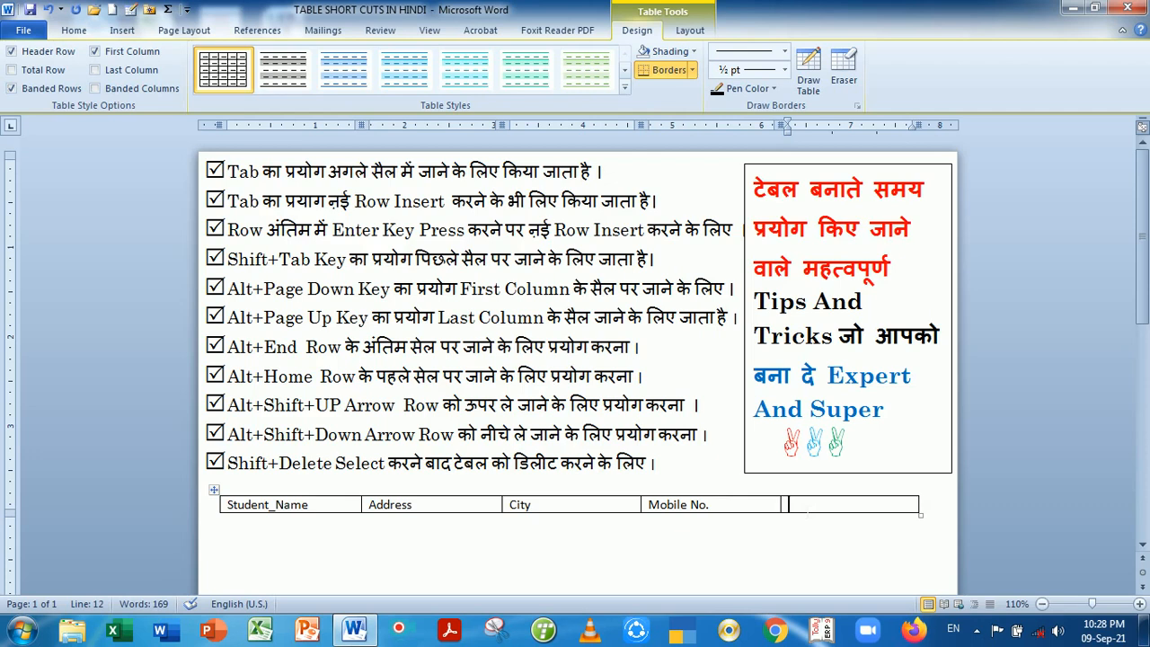
pyautogui.press('Left')
pyautogui.press('Tab')
pyautogui.write('Class')
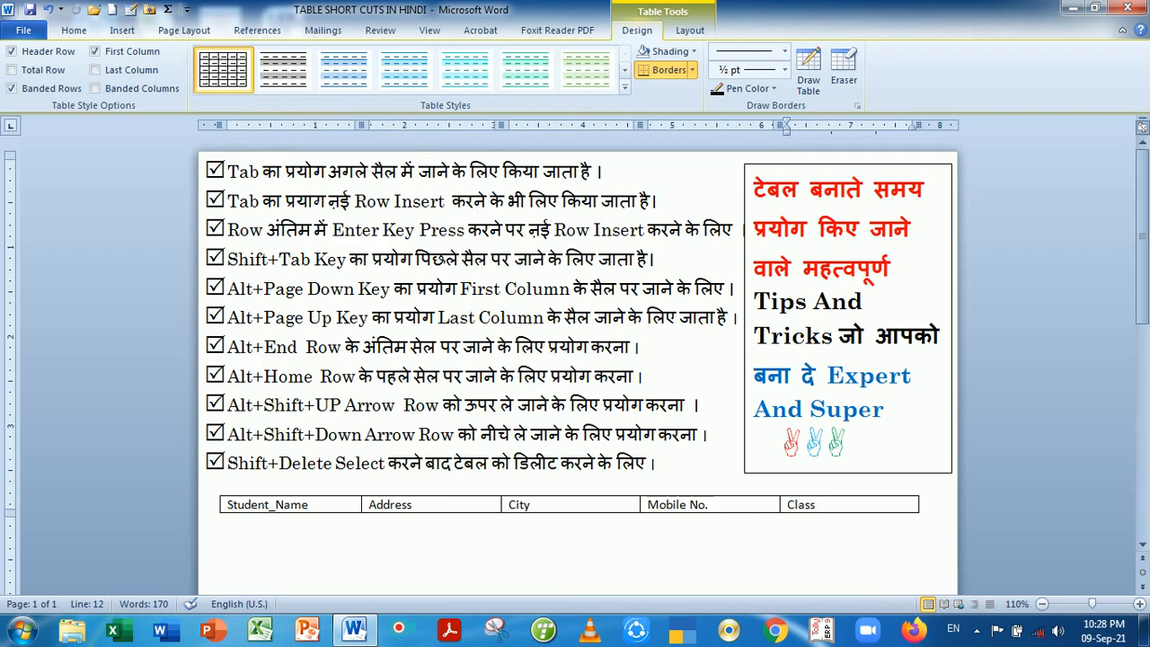
# Switch the typing language to Hindi, then add a blank data row after the Class header cell
pyautogui.click(313, 201)
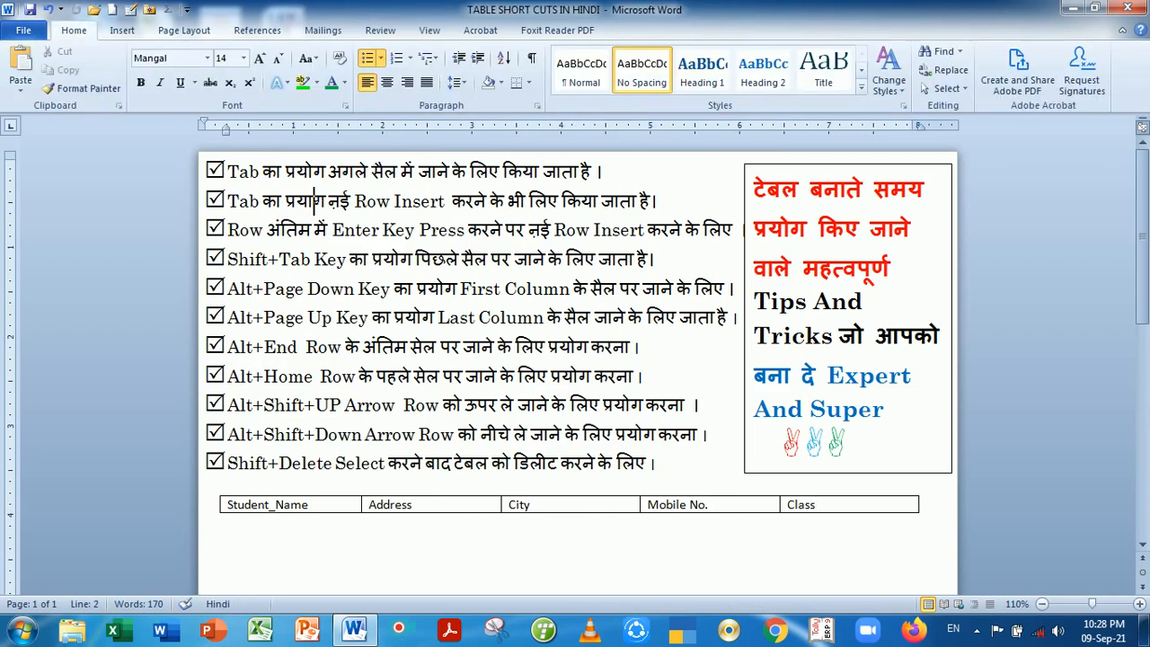
pyautogui.hotkey('alt', 'shift')
pyautogui.hotkey('alt', 'shift')
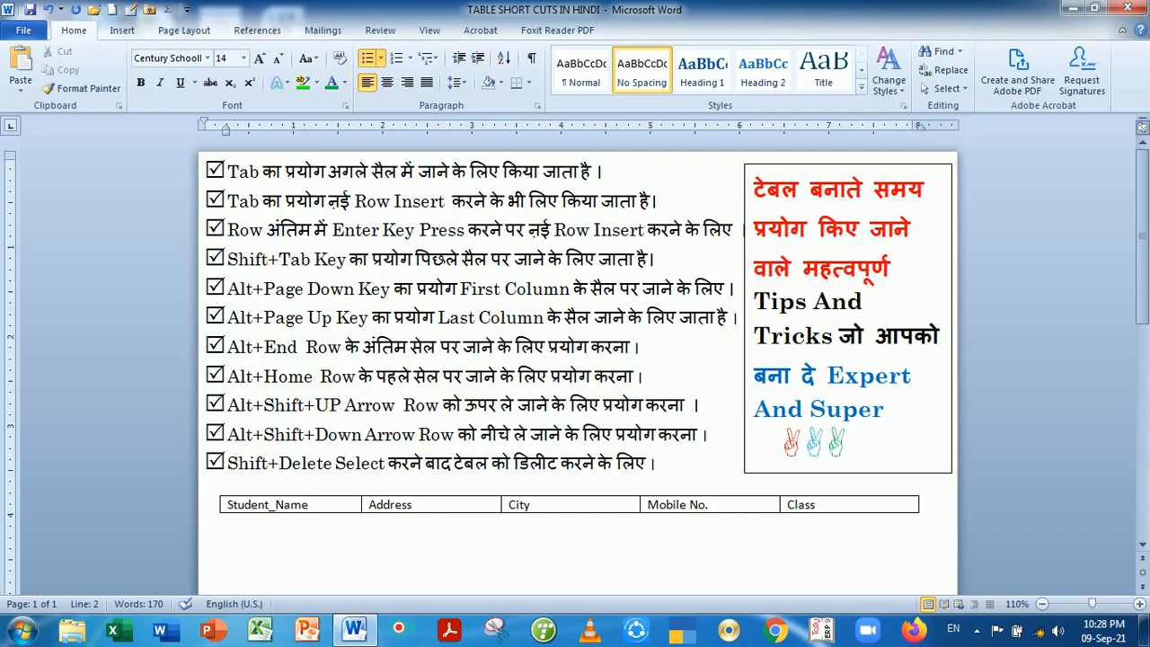
pyautogui.click(819, 505)
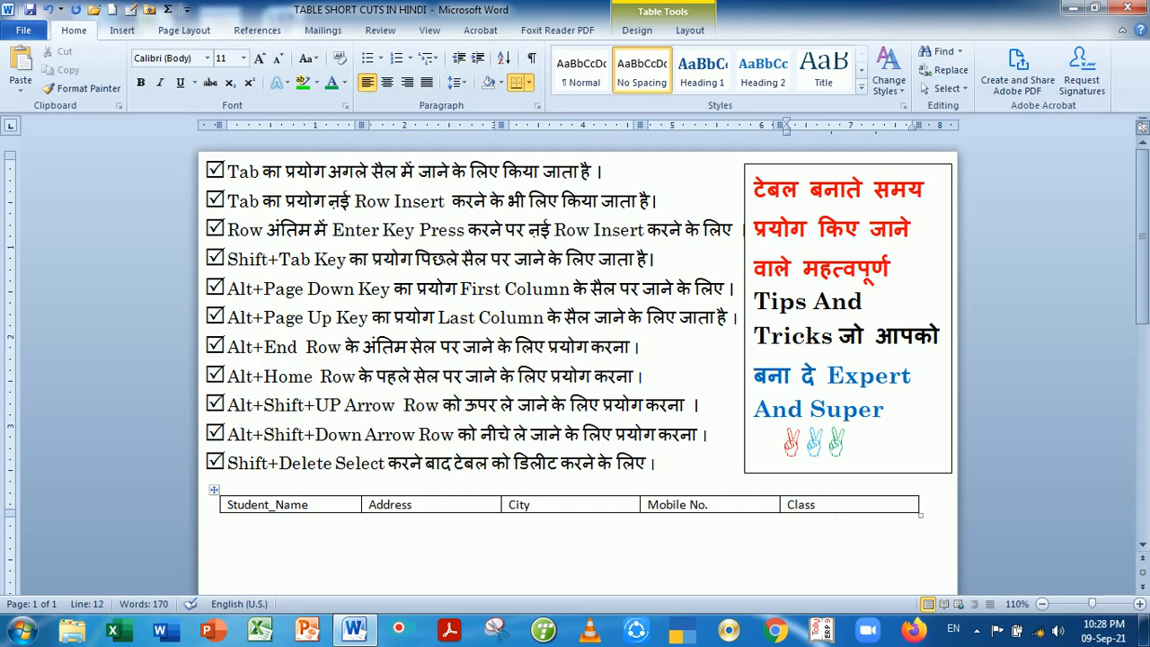
pyautogui.press('Tab')
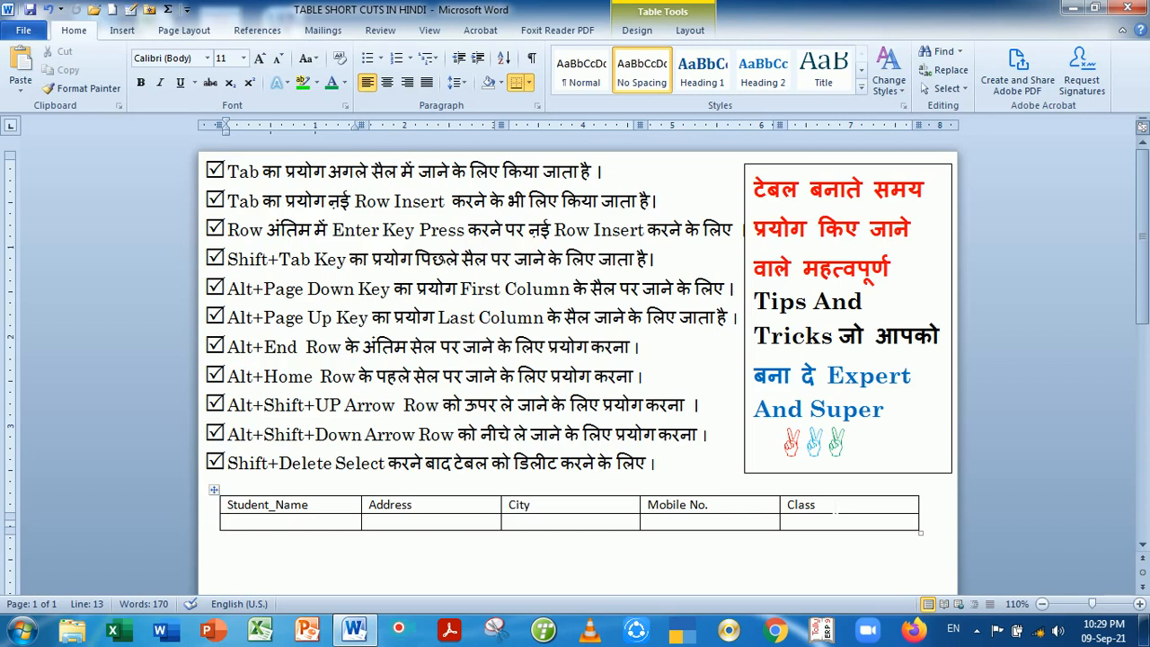
# Enter the first student's name, address Delhi and city Delhi in the new row
pyautogui.write('R')
pyautogui.write('ma')
pyautogui.press('BackSpace')
pyautogui.press('BackSpace')
pyautogui.write('amesh')
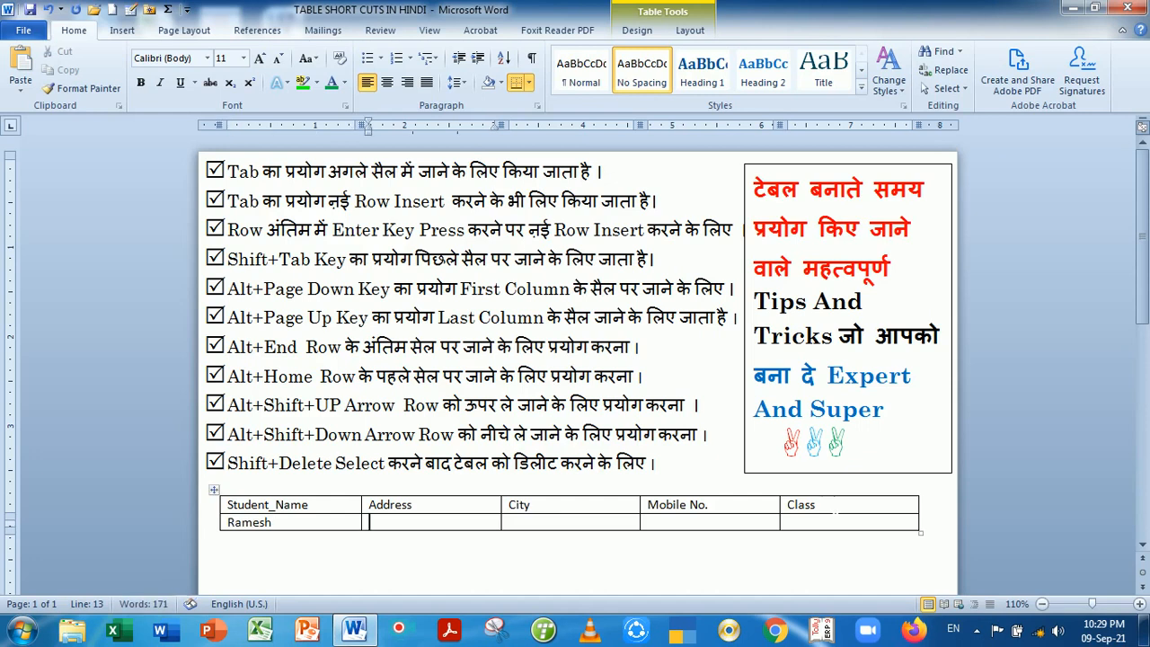
pyautogui.press('Tab')
pyautogui.write('Delhi')
pyautogui.press('Tab')
pyautogui.write('Delhi')
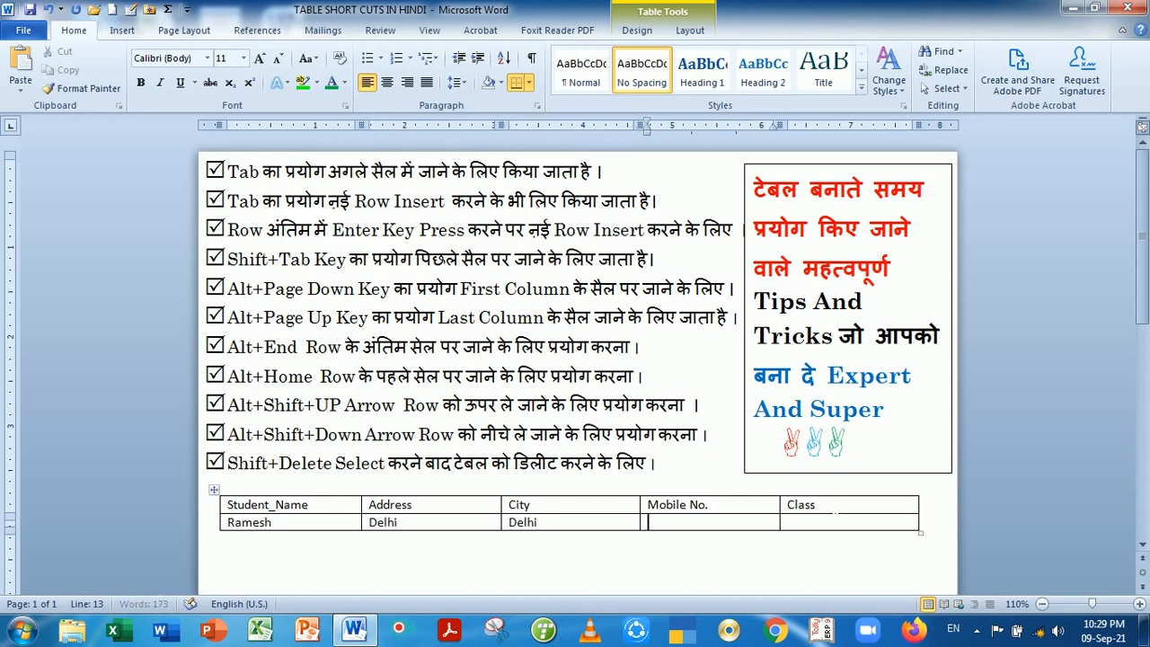
# Fill in the student's mobile number and class 12th, then add an empty row below
pyautogui.press('Tab')
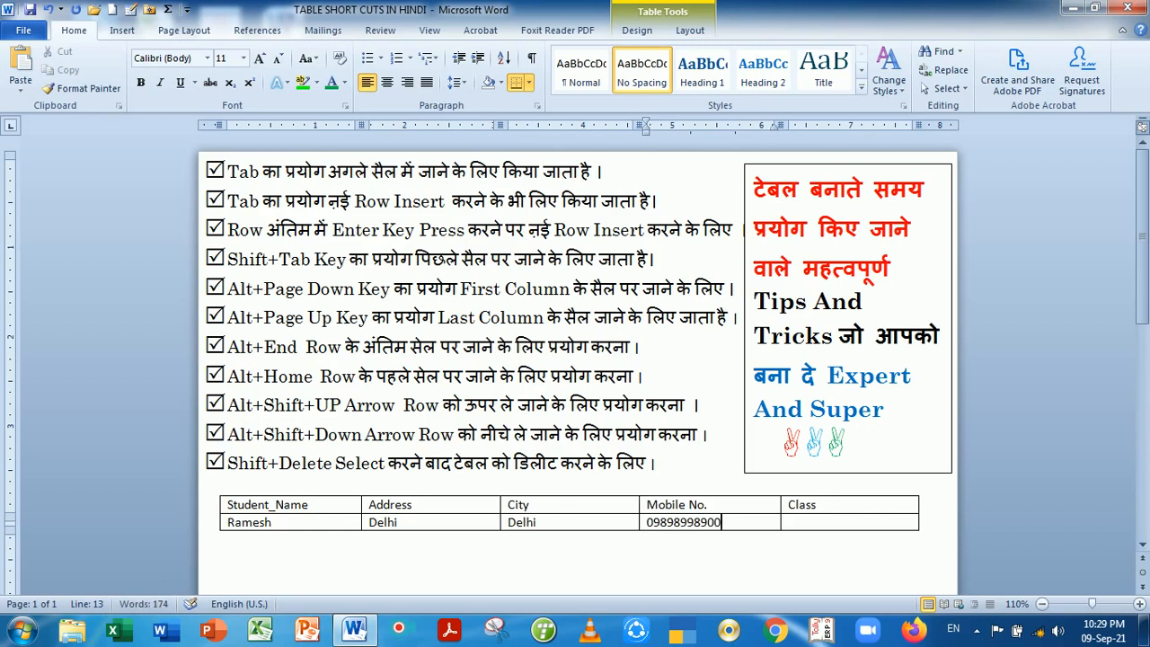
pyautogui.press('Tab')
pyautogui.write('q')
pyautogui.press('BackSpace')
pyautogui.write('12th')
pyautogui.click(923, 521)
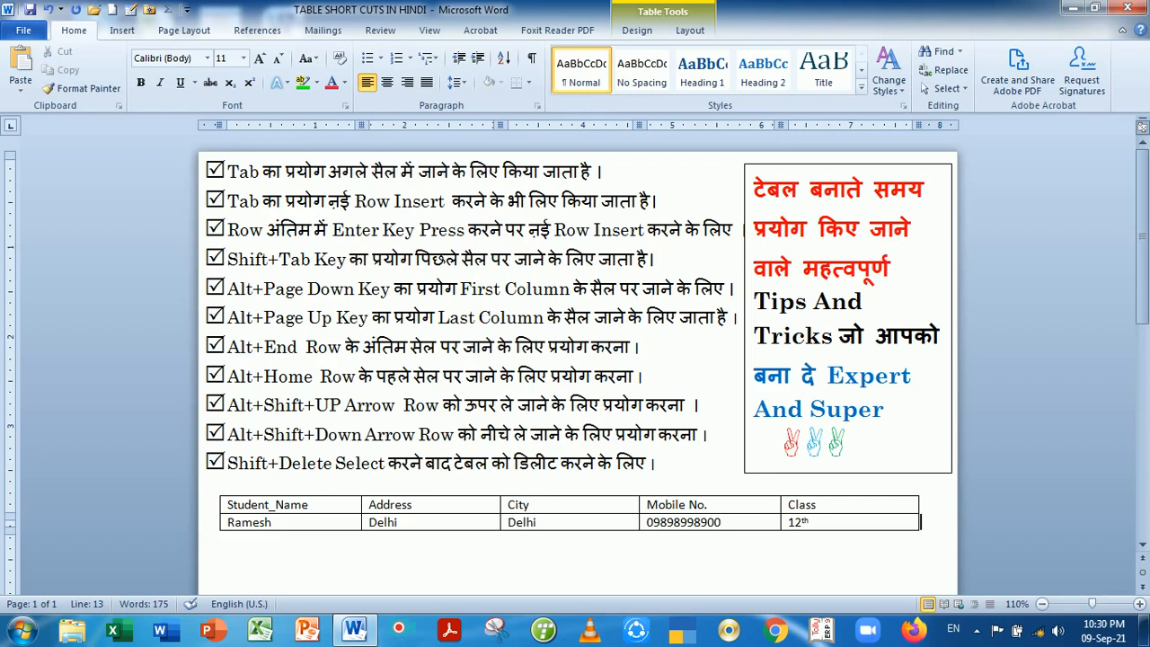
pyautogui.press('Return')
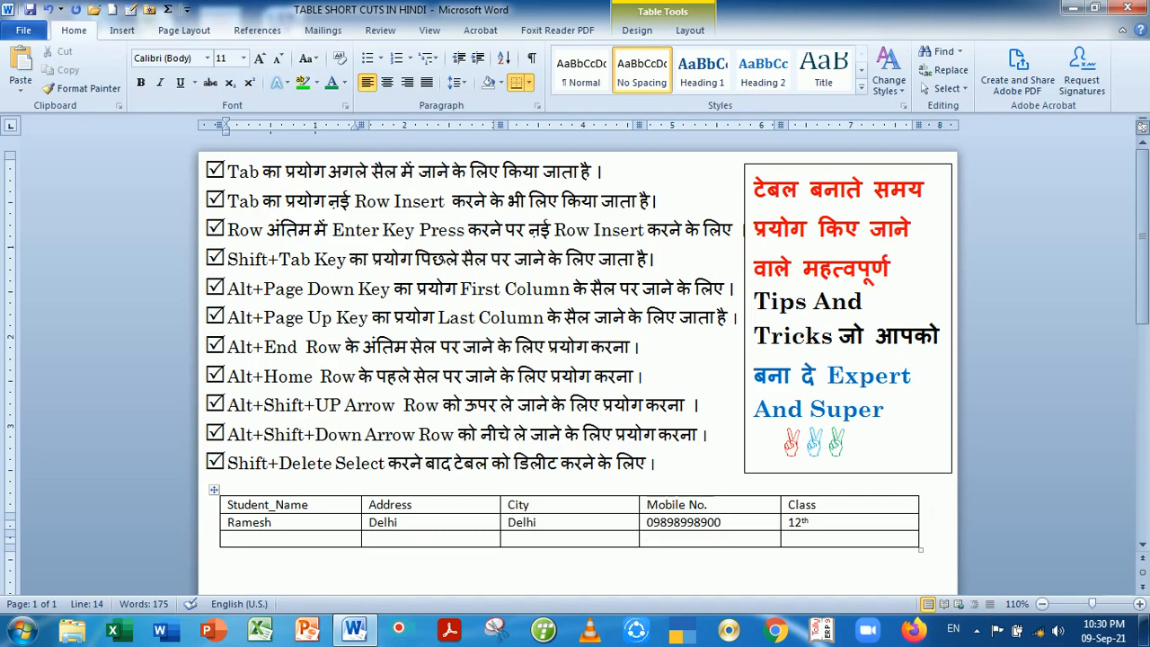
# Insert one empty row between the header and the class 12th student row
pyautogui.click(922, 504)
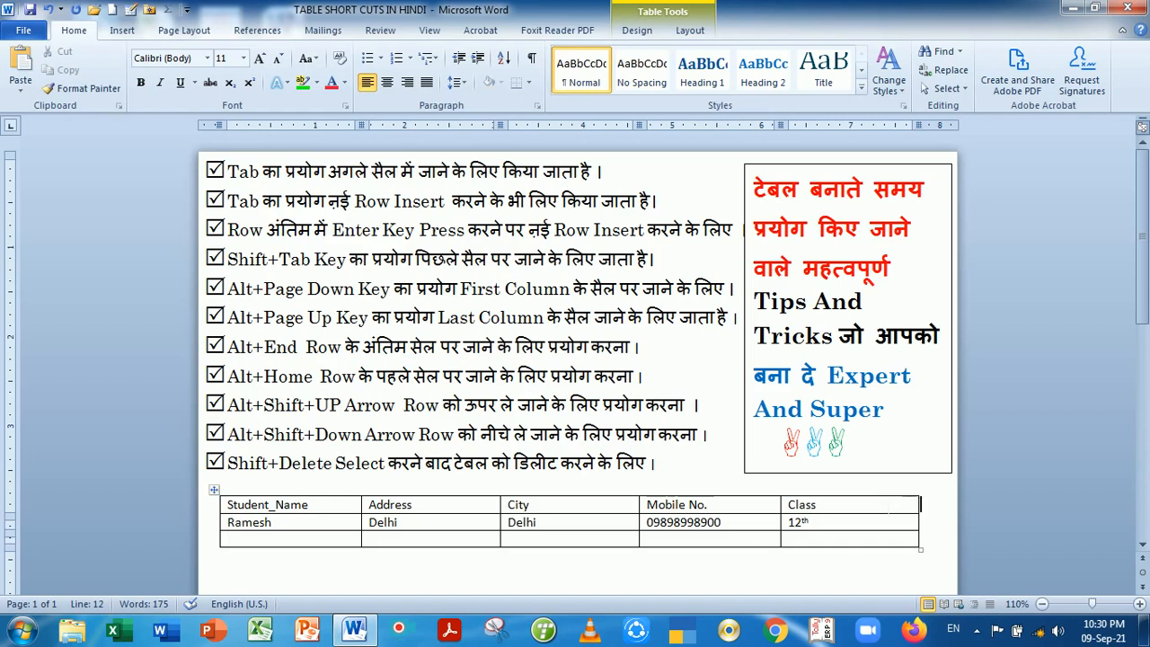
pyautogui.press('Return')
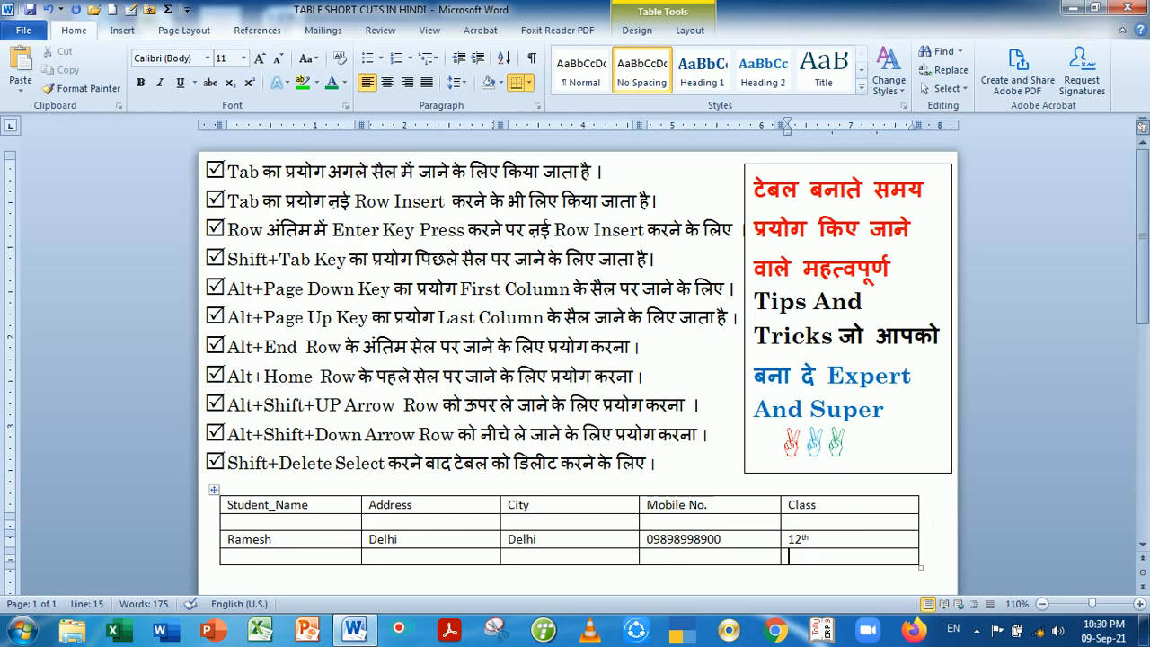
pyautogui.click(932, 526)
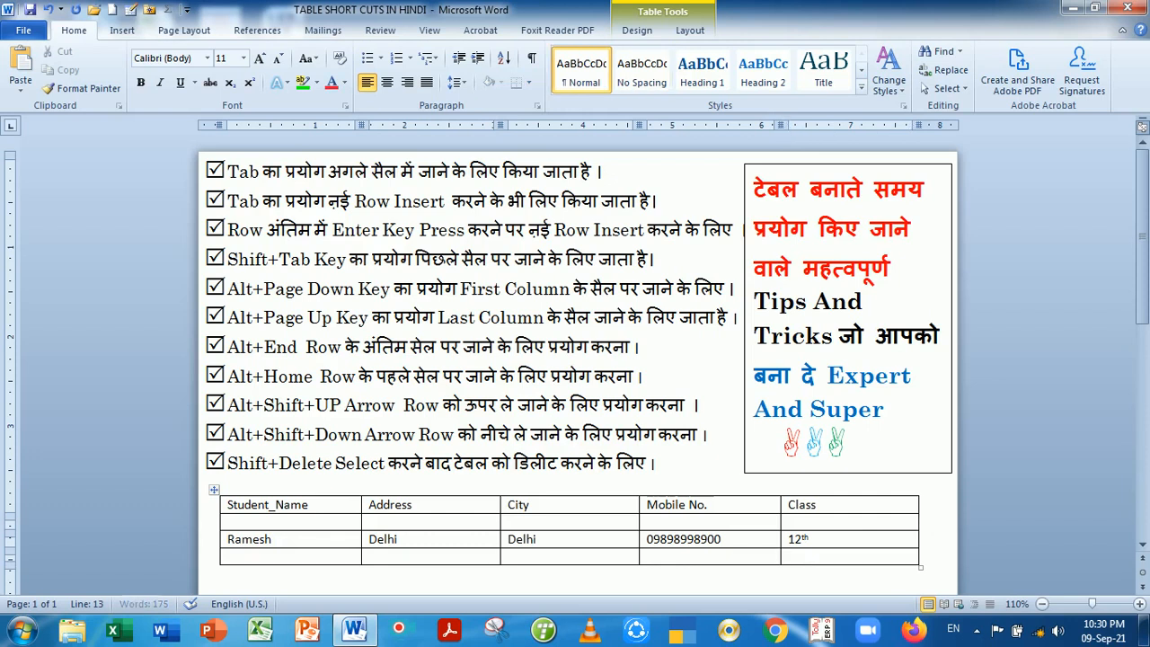
pyautogui.press('Return')
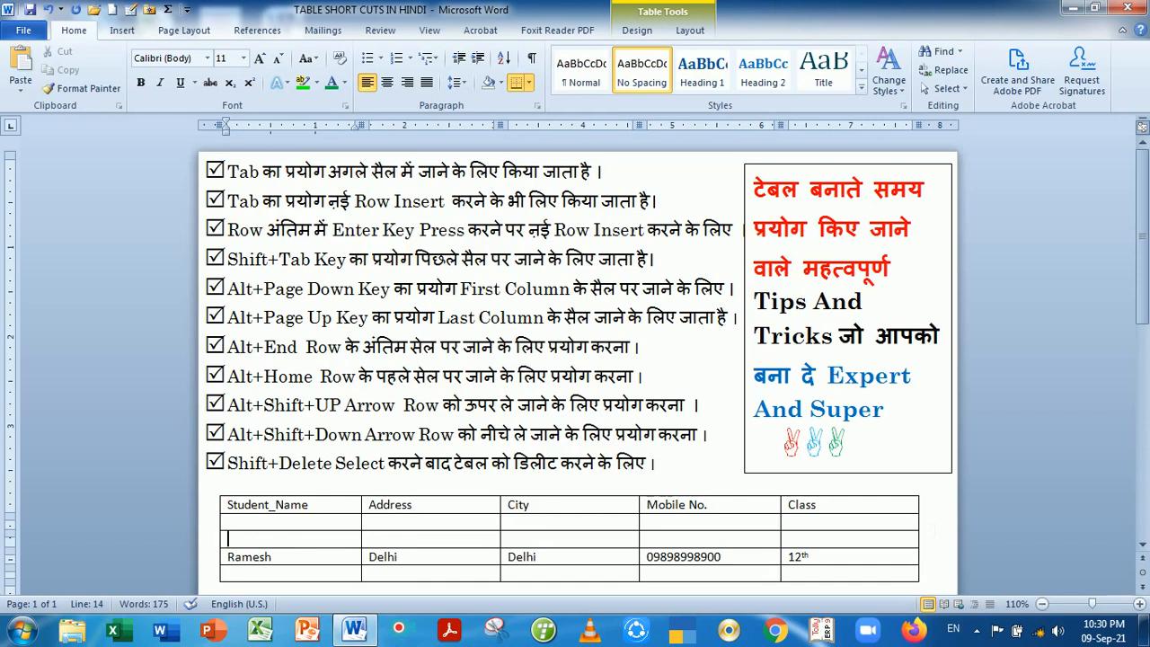
pyautogui.hotkey('ctrl', 'z')
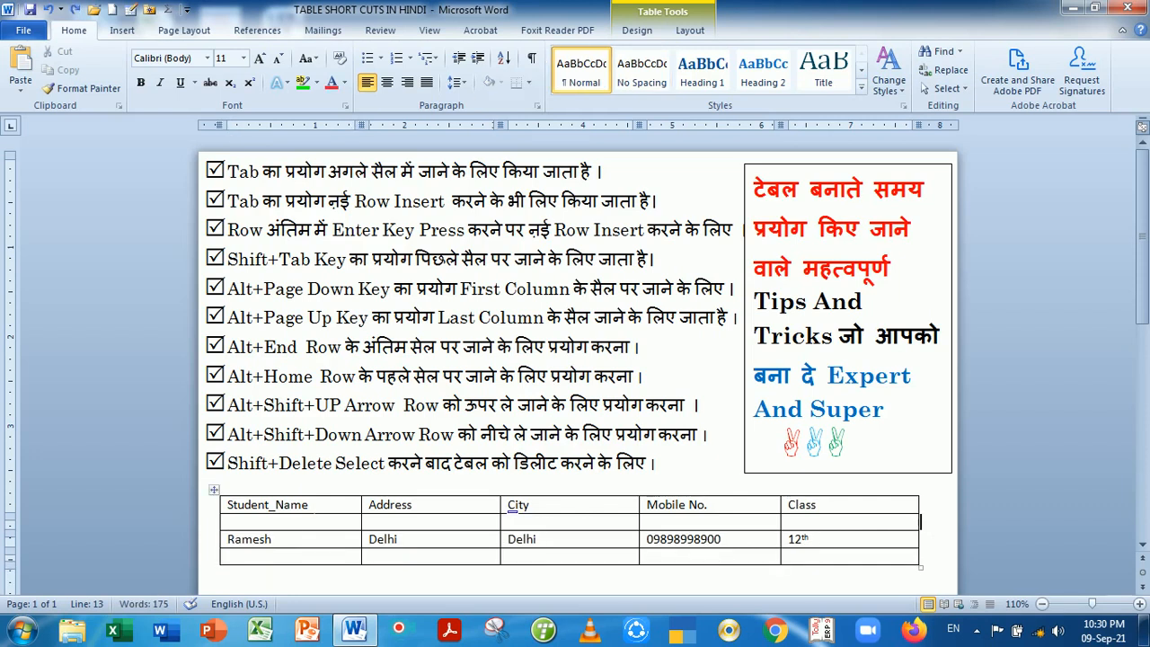
pyautogui.hotkey('alt', 'Home')
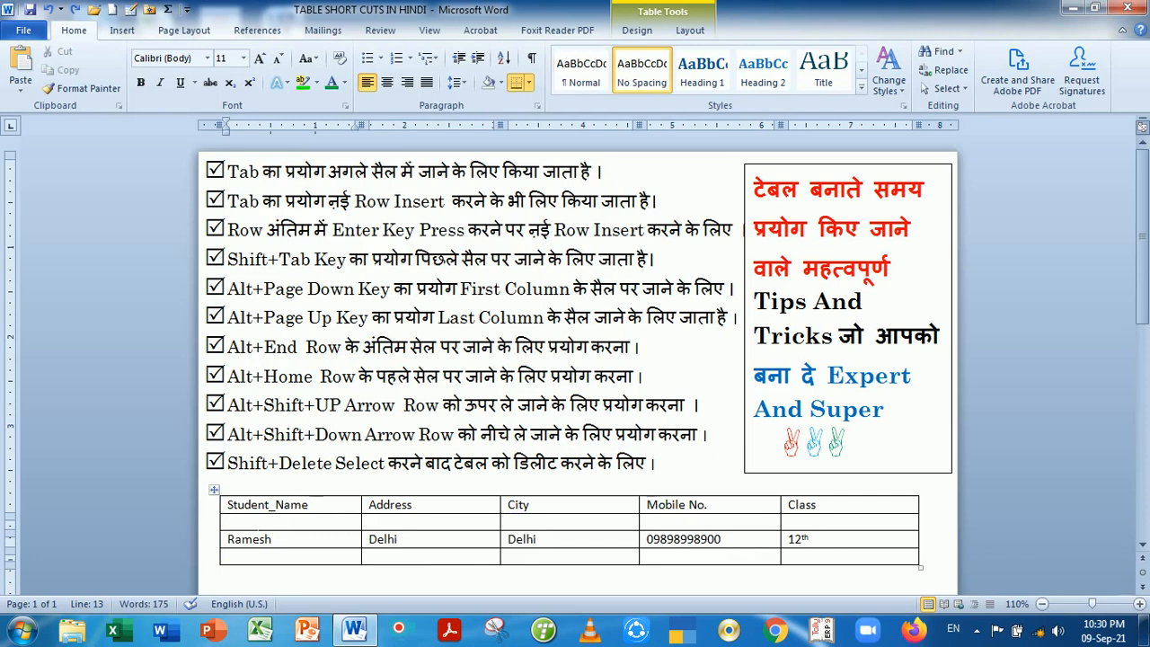
# Enter the second student's name, address and city Noida in the empty row
pyautogui.write('Ram')
pyautogui.press('Tab')
pyautogui.write('Delhi')
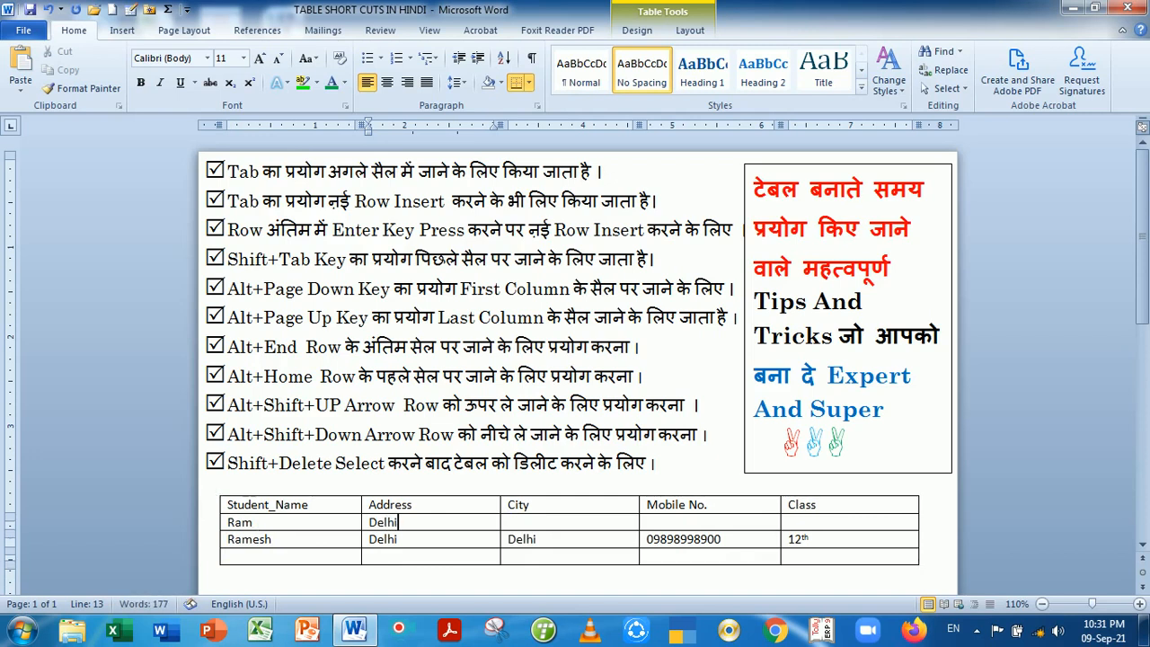
pyautogui.write(' Phase-ii')
pyautogui.press('Tab')
pyautogui.write('Dlhi')
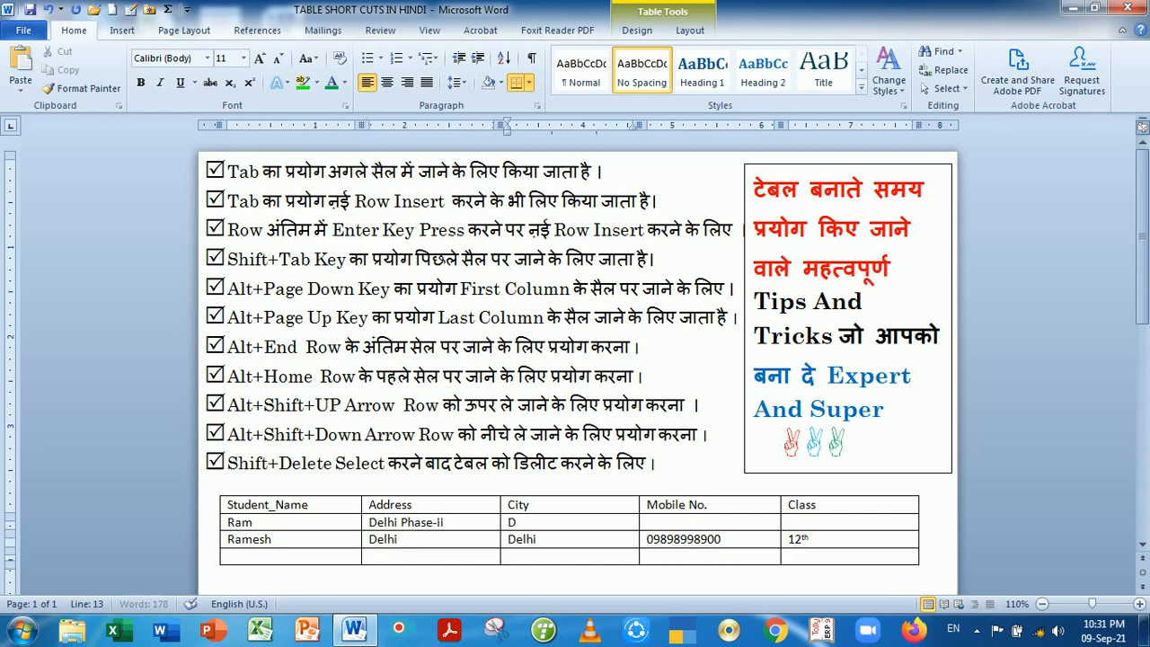
pyautogui.press('BackSpace')
pyautogui.press('BackSpace')
pyautogui.press('BackSpace')
pyautogui.press('BackSpace')
pyautogui.write('Noida')
# Fill in that student's mobile number and class 10th
pyautogui.press('Tab')
pyautogui.write('u')
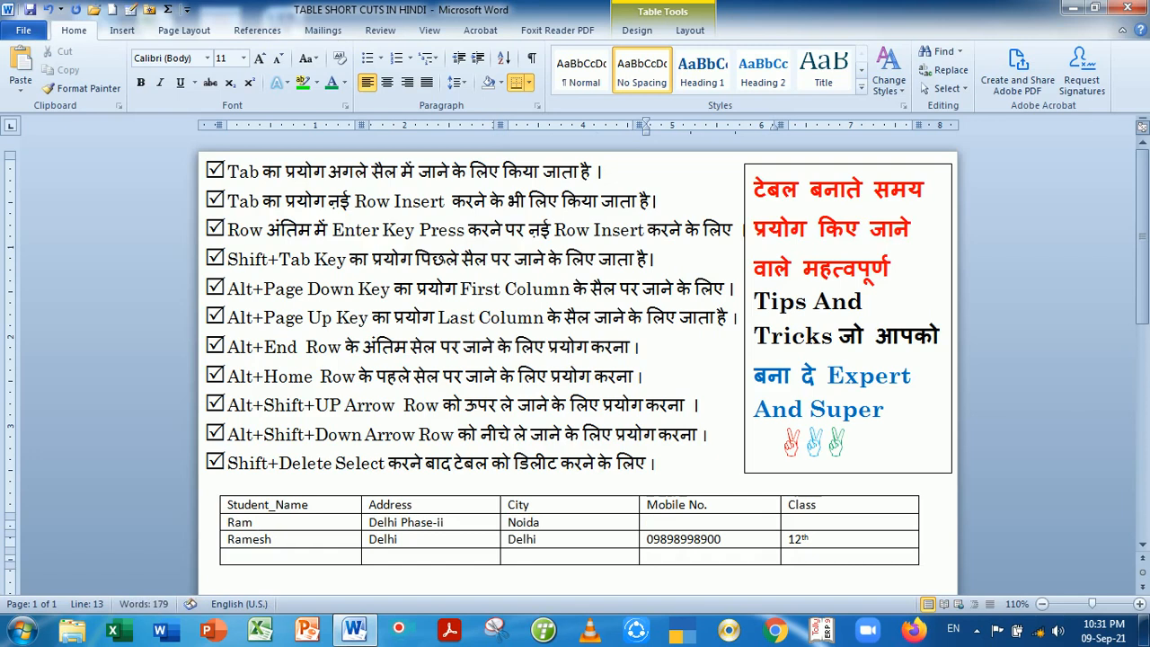
pyautogui.press('BackSpace')
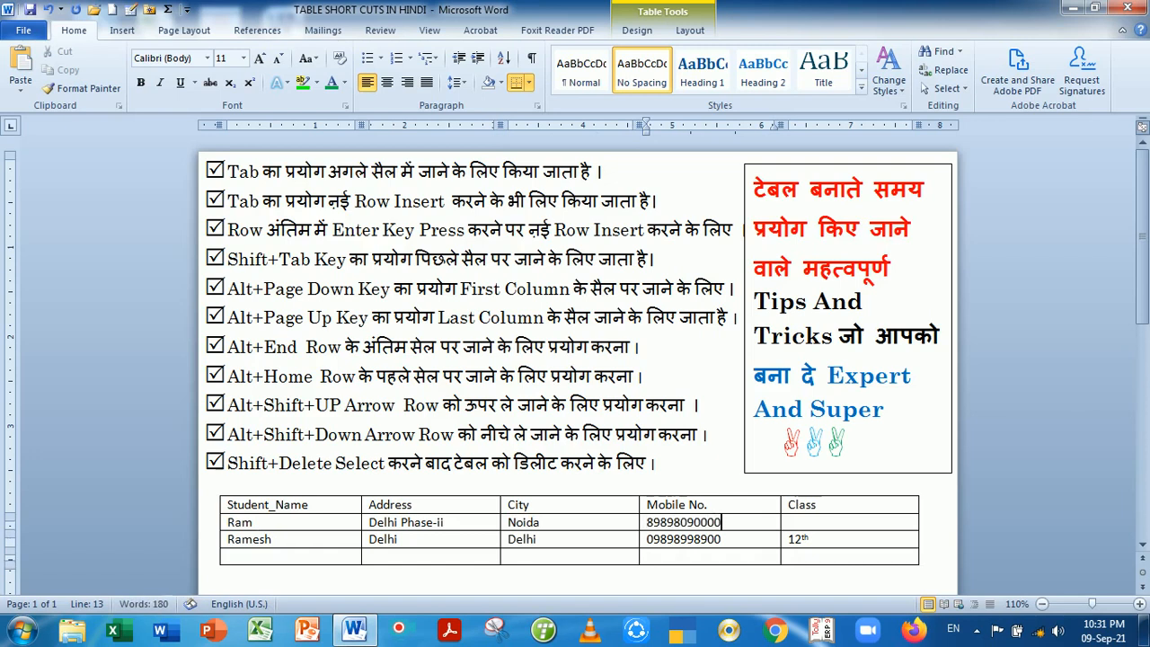
pyautogui.press('Tab')
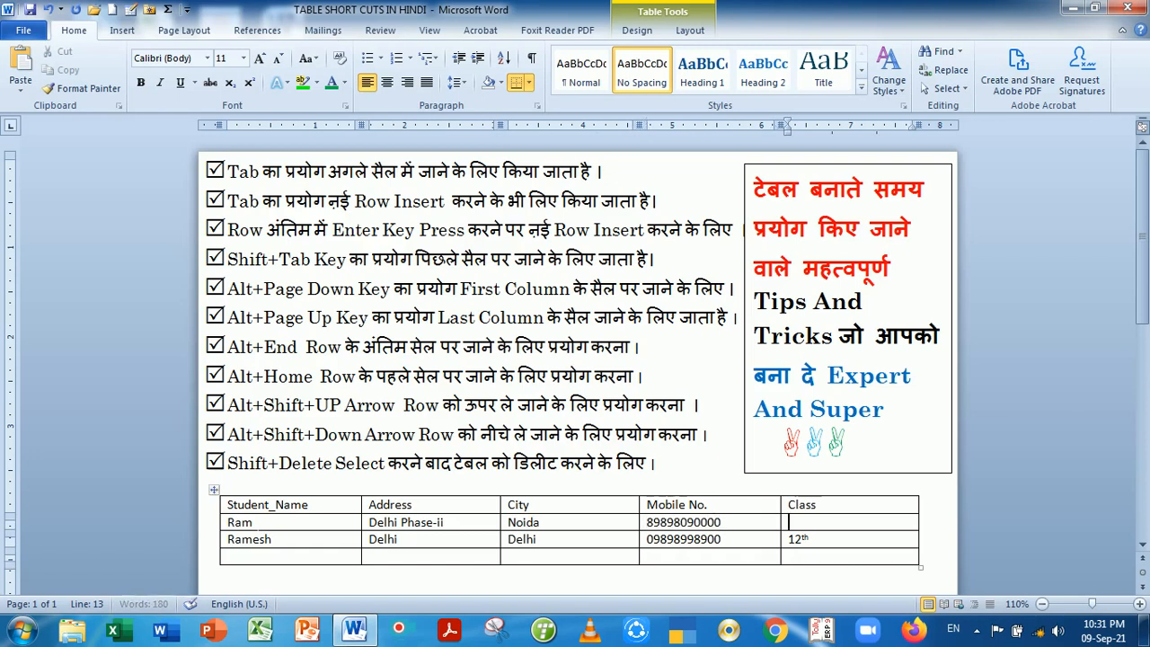
pyautogui.write('10th')
pyautogui.press('Tab')
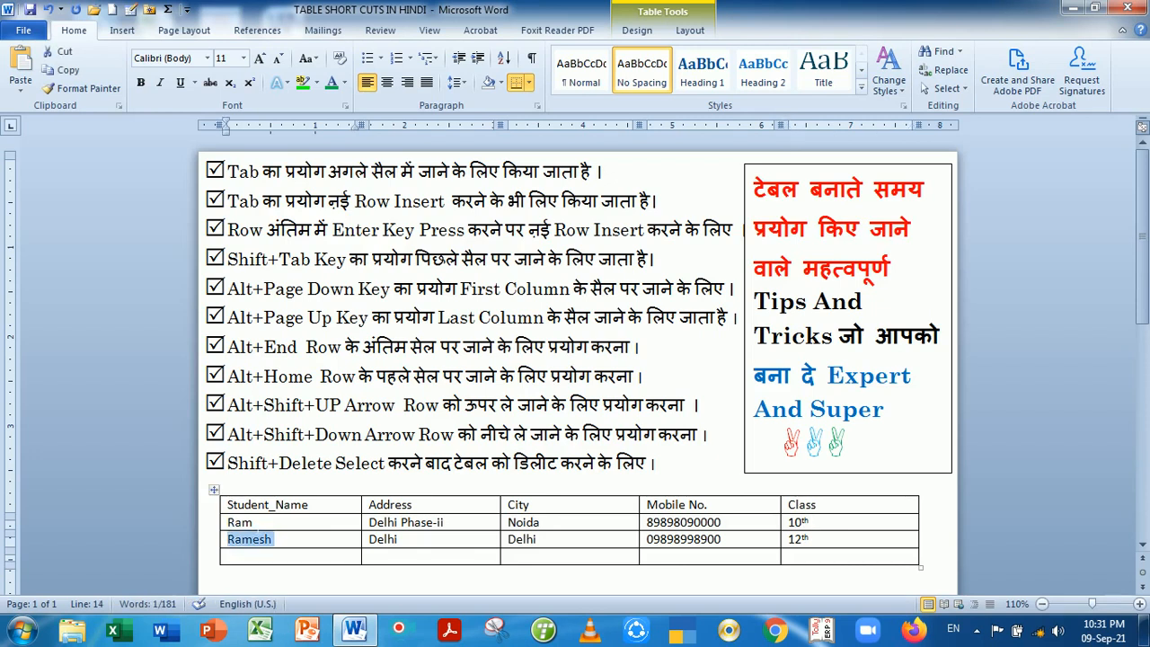
pyautogui.press('Tab')
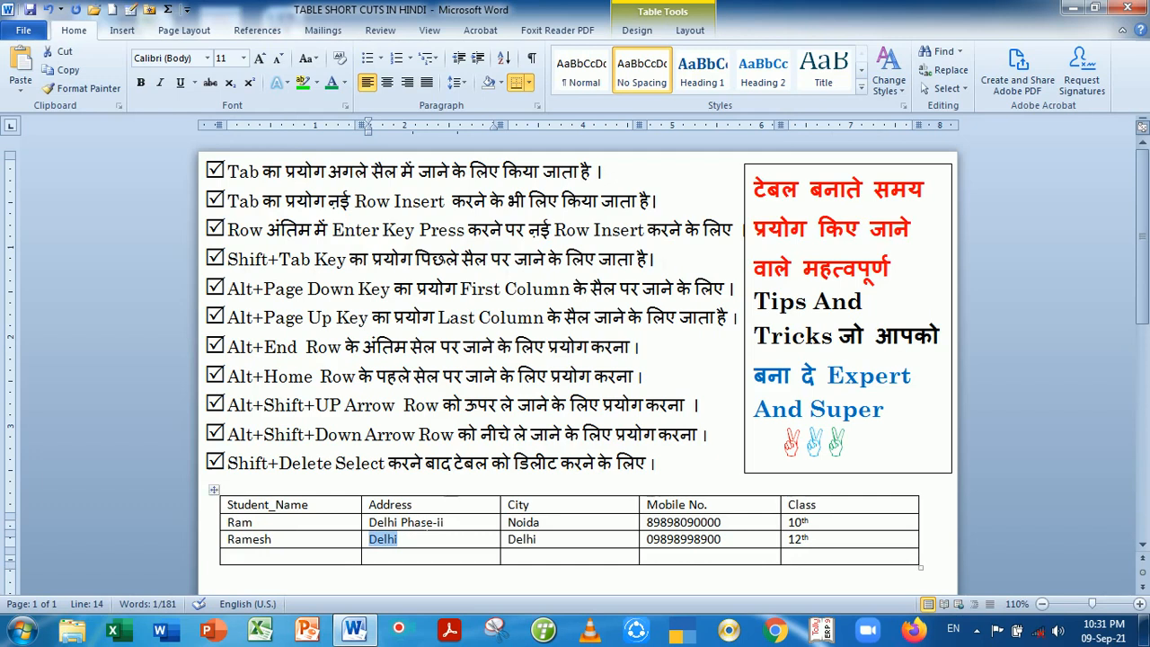
pyautogui.click(415, 543)
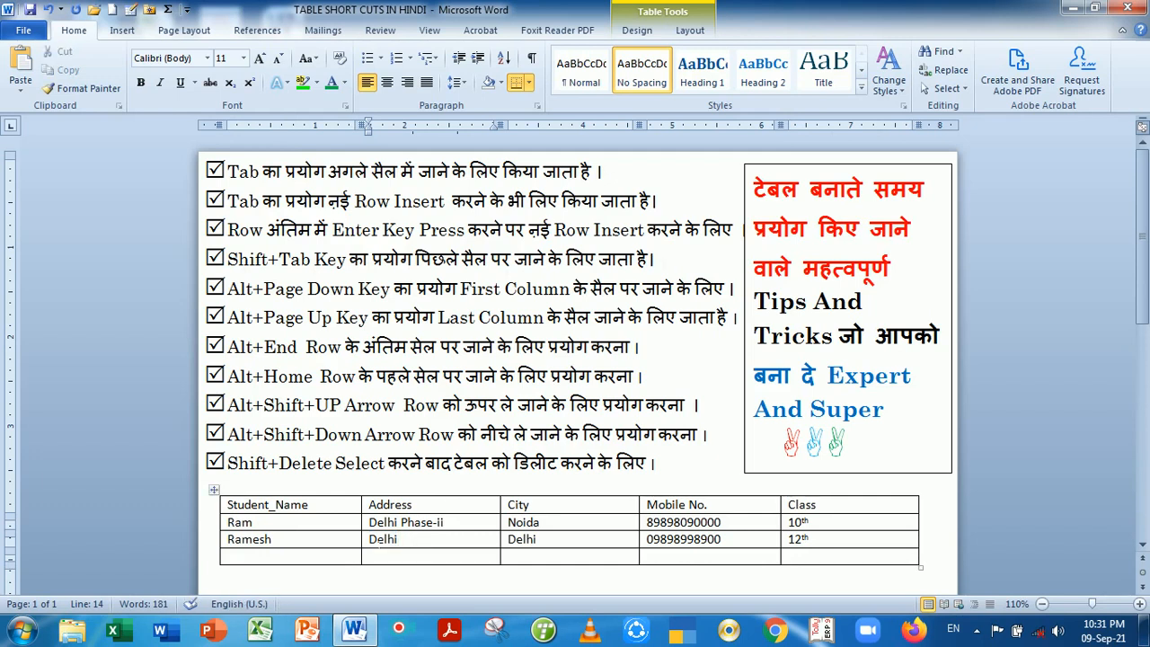
pyautogui.hotkey('alt', 'Home')
pyautogui.press('Up')
pyautogui.click(436, 543)
pyautogui.hotkey('shift', 'Tab')
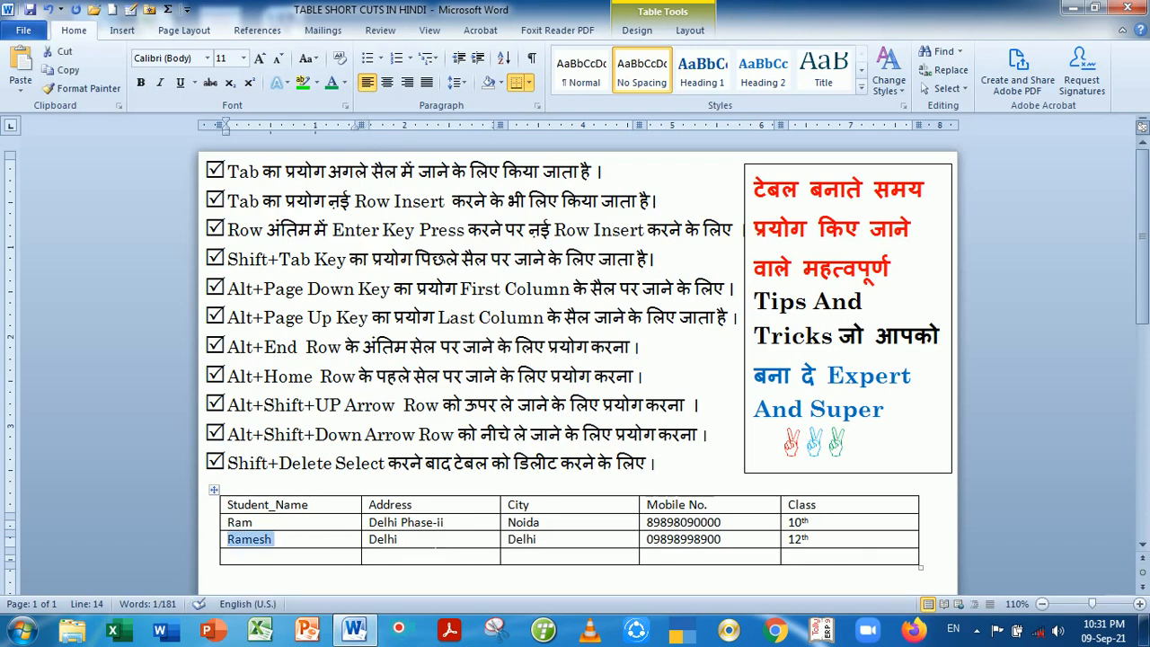
pyautogui.hotkey('shift', 'Tab')
pyautogui.hotkey('shift', 'Tab')
pyautogui.hotkey('shift', 'Tab')
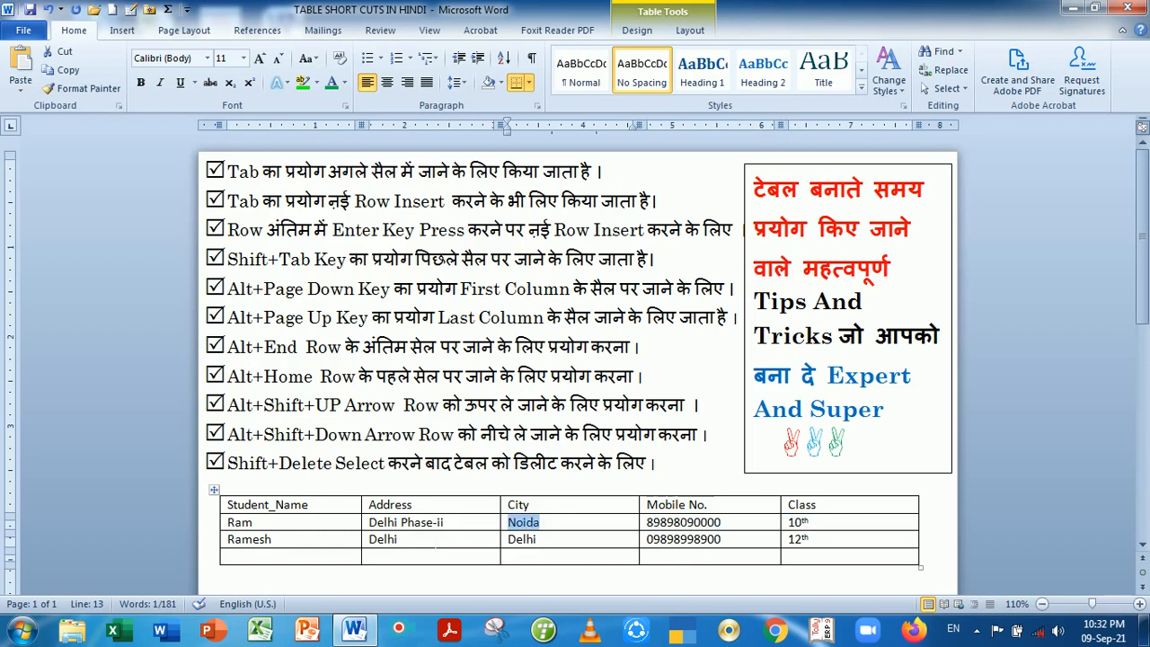
pyautogui.hotkey('shift', 'Tab')
pyautogui.press('Right')
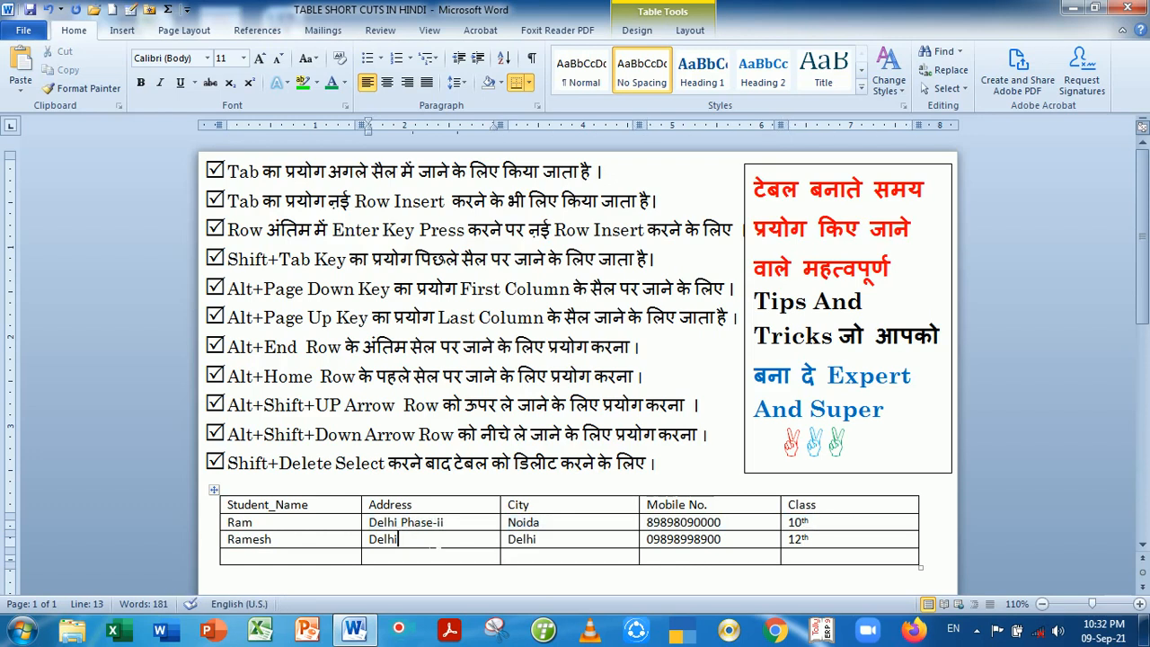
pyautogui.press('Up')
pyautogui.press('Down')
pyautogui.press('Right')
pyautogui.press('Right')
pyautogui.press('Right')
pyautogui.press('Right')
pyautogui.press('Right')
pyautogui.press('Right')
pyautogui.press('Right')
pyautogui.press('Left')
pyautogui.press('Left')
pyautogui.press('Down')
pyautogui.click(325, 505)
pyautogui.press('alt')
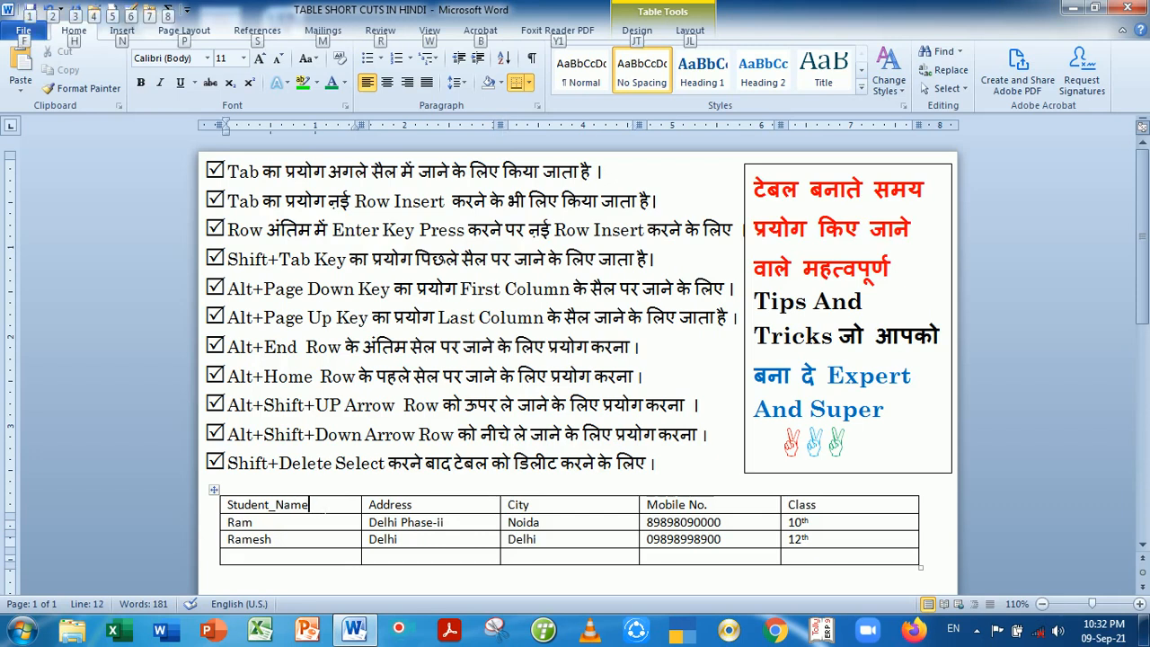
pyautogui.hotkey('alt', 'pagedown')
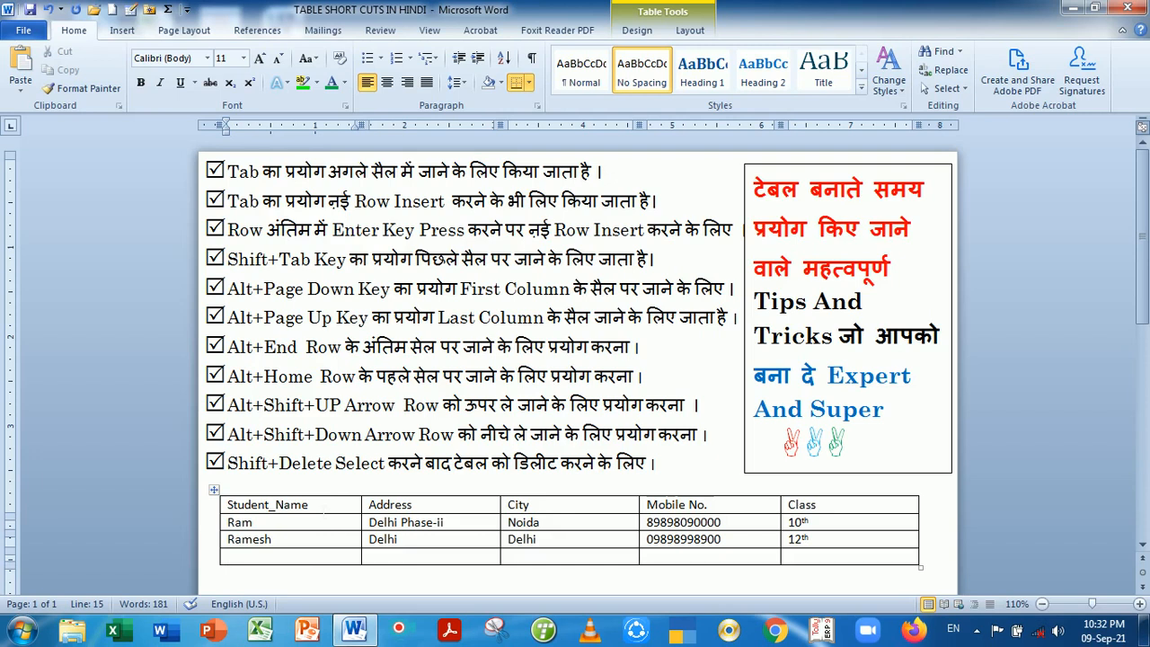
pyautogui.click(321, 505)
pyautogui.press('alt')
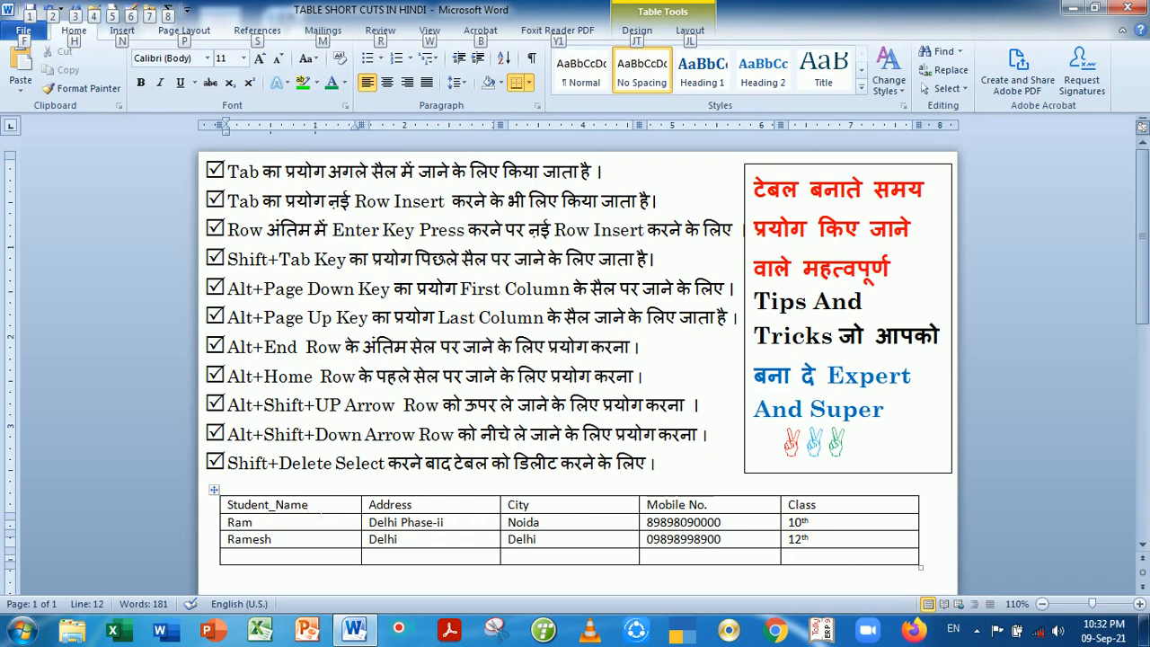
pyautogui.hotkey('alt', 'pagedown')
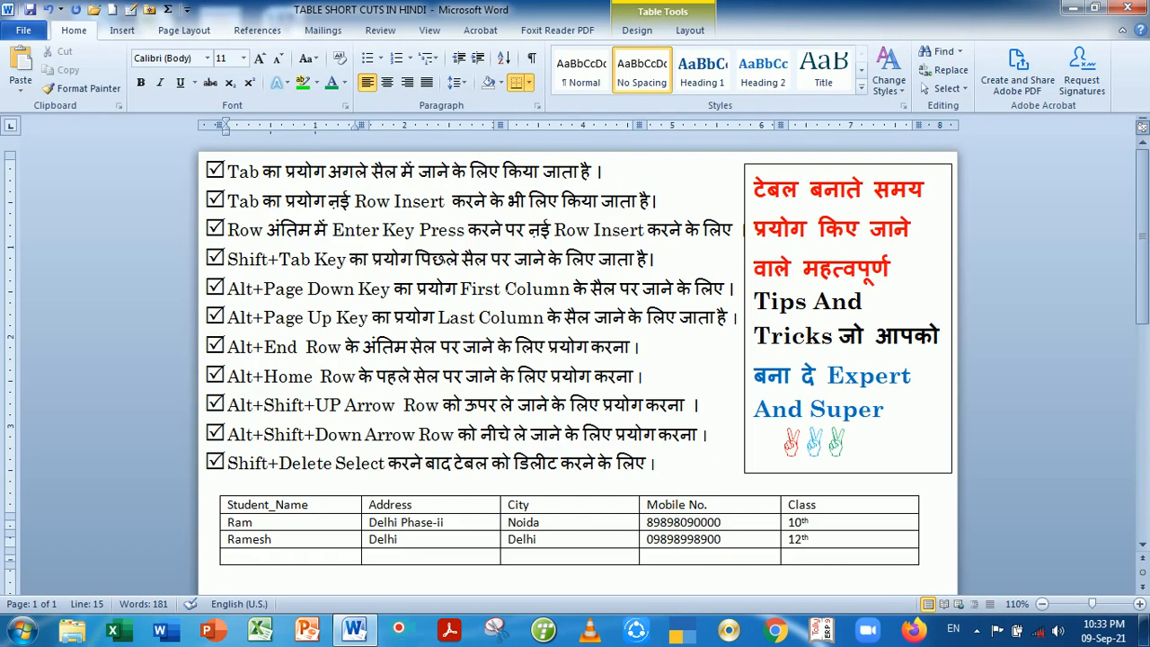
# Change 'First' to 'Last' in the fifth tip, the Alt+Page Down line
pyautogui.click(499, 288)
pyautogui.press('BackSpace')
pyautogui.press('BackSpace')
pyautogui.press('BackSpace')
pyautogui.press('BackSpace')
pyautogui.press('BackSpace')
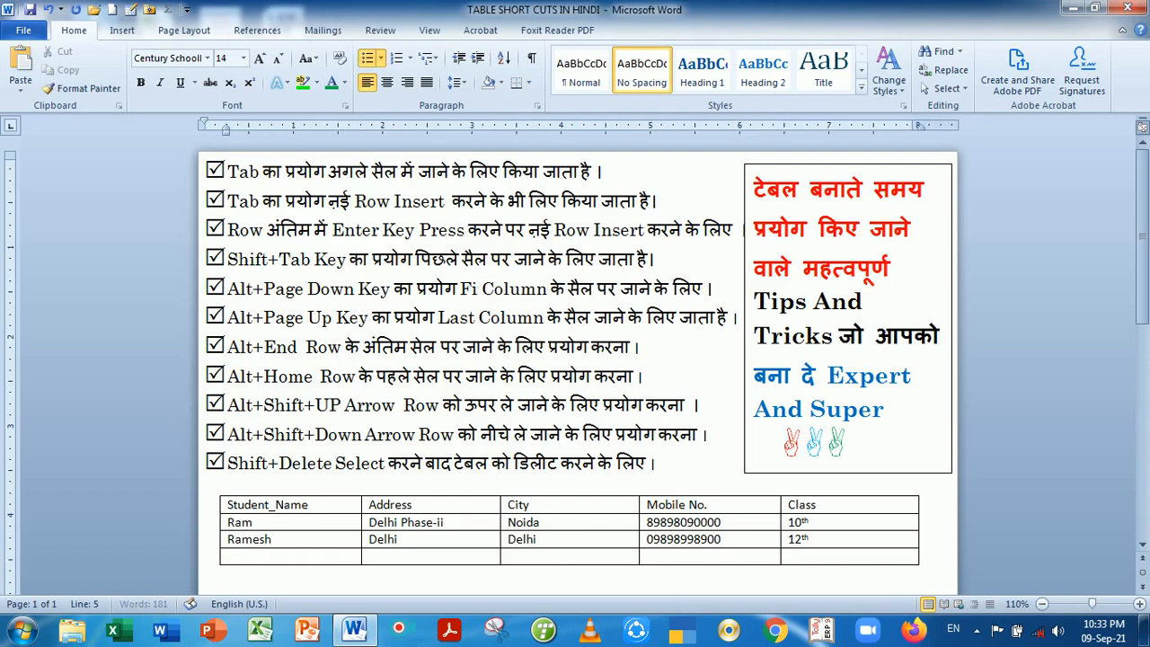
pyautogui.write('Last')
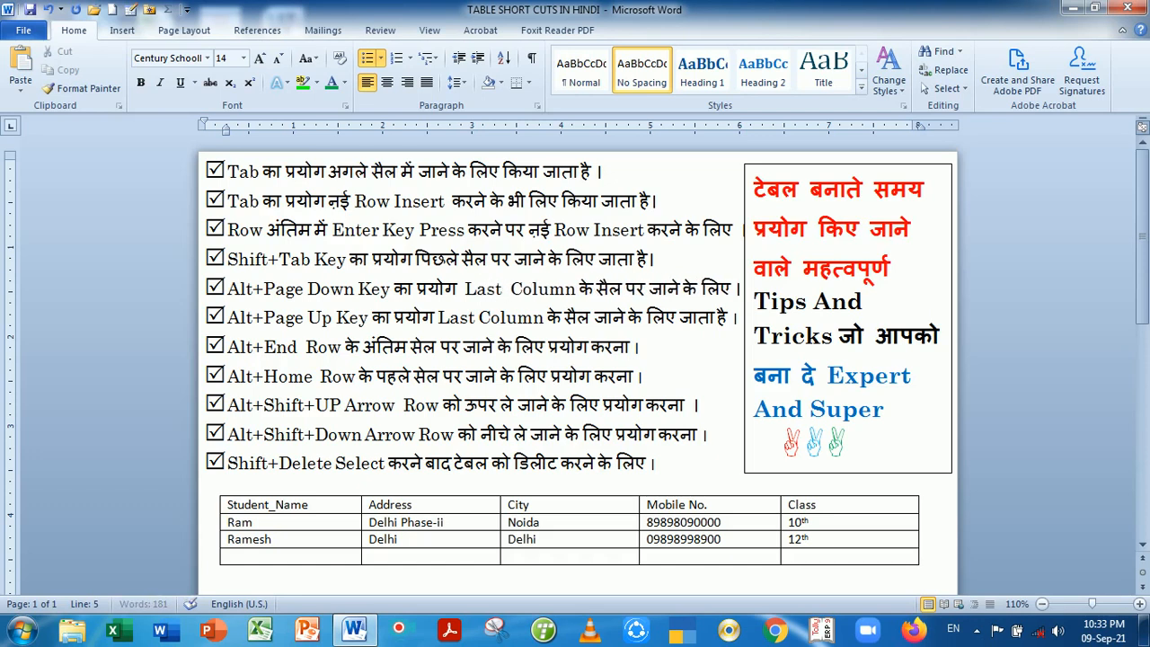
# Change 'Last' to 'Fist' in the sixth tip, the Alt+Page Up line
pyautogui.click(477, 318)
pyautogui.press('BackSpace')
pyautogui.press('BackSpace')
pyautogui.press('BackSpace')
pyautogui.press('BackSpace')
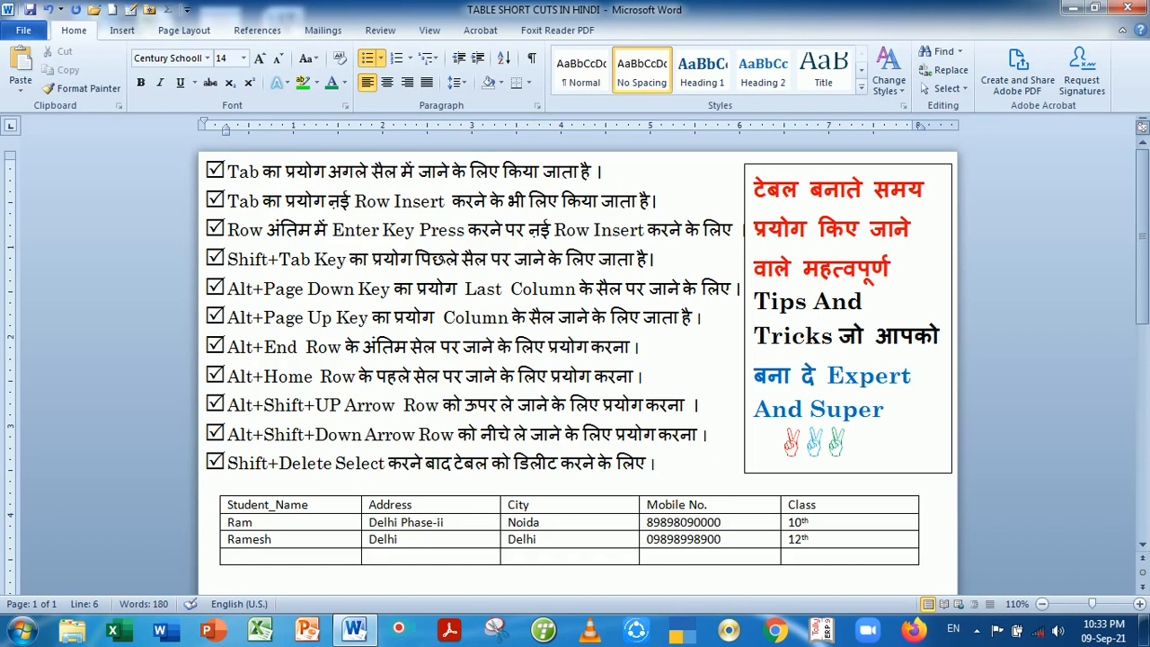
pyautogui.write('Fist')
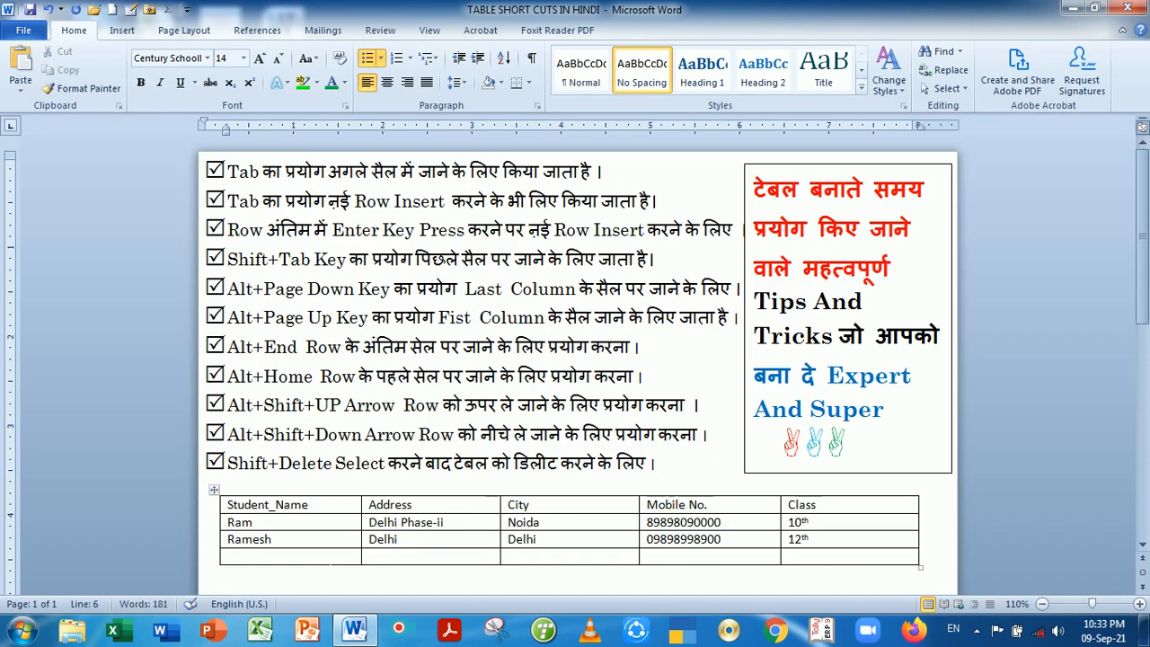
pyautogui.click(329, 559)
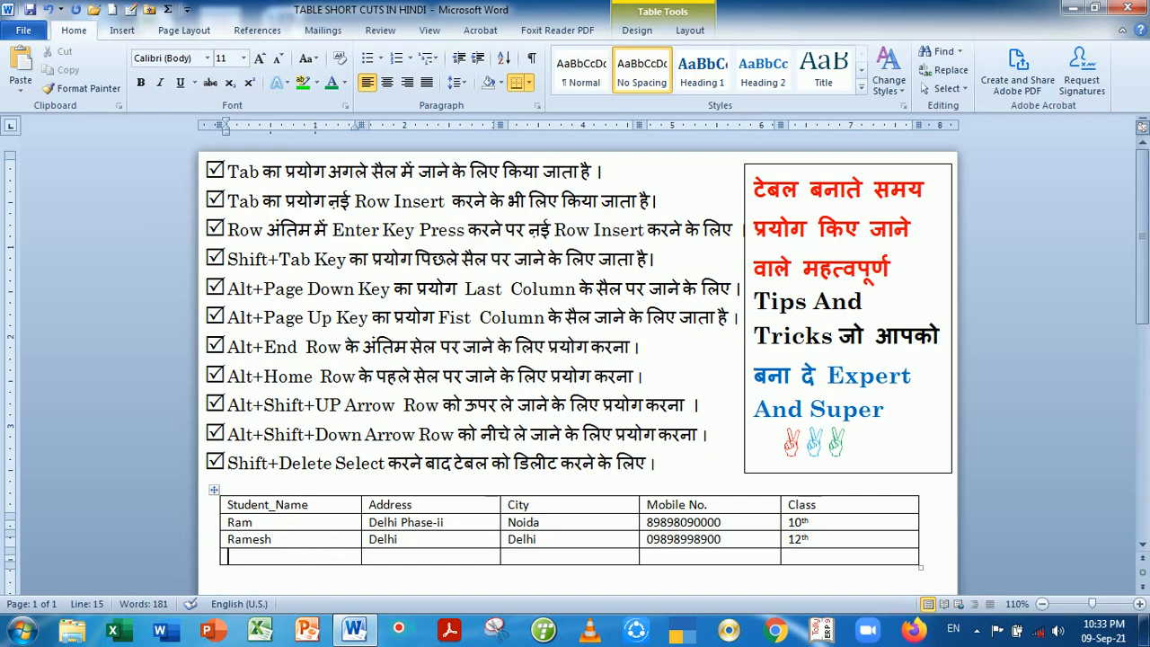
pyautogui.hotkey('alt', 'pageup')
pyautogui.click(269, 525)
pyautogui.hotkey('alt', 'End')
pyautogui.hotkey('alt', 'Home')
pyautogui.press('alt')
pyautogui.hotkey('alt', 'End')
pyautogui.press('alt')
pyautogui.hotkey('alt', 'Home')
# Shift the class 10th row with Alt+Shift+arrows until it sits below the blank row
pyautogui.click(556, 523)
pyautogui.hotkey('alt', 'shift', 'Up')
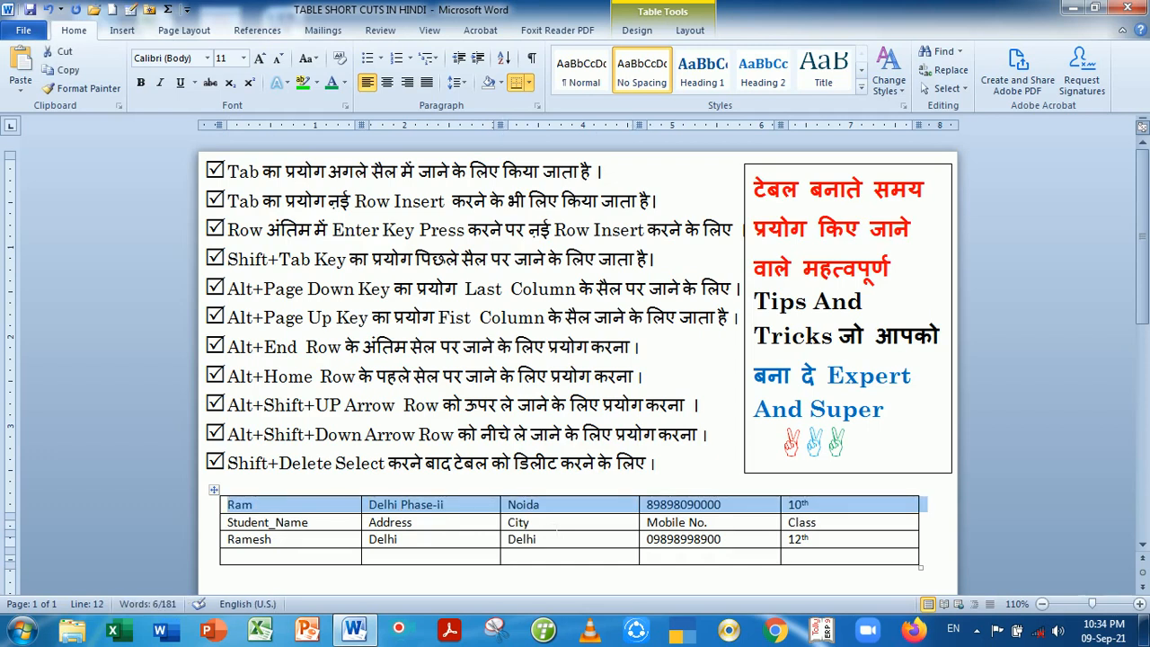
pyautogui.hotkey('alt', 'shift', 'Down')
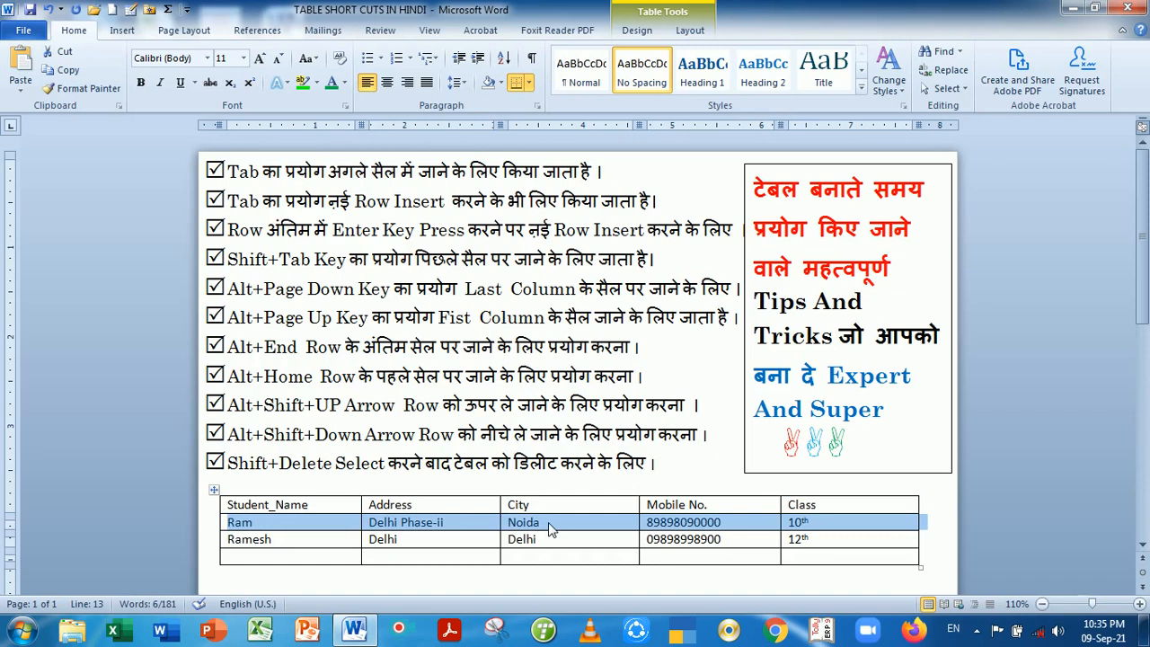
pyautogui.hotkey('alt', 'shift', 'Down')
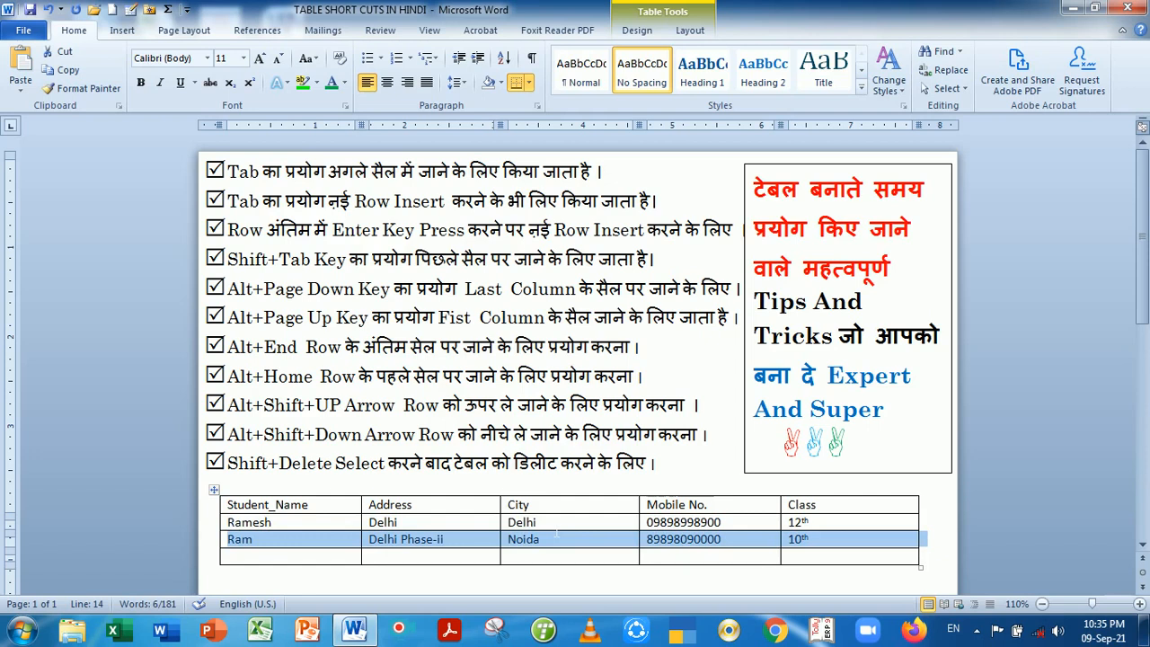
pyautogui.hotkey('alt', 'shift', 'Up')
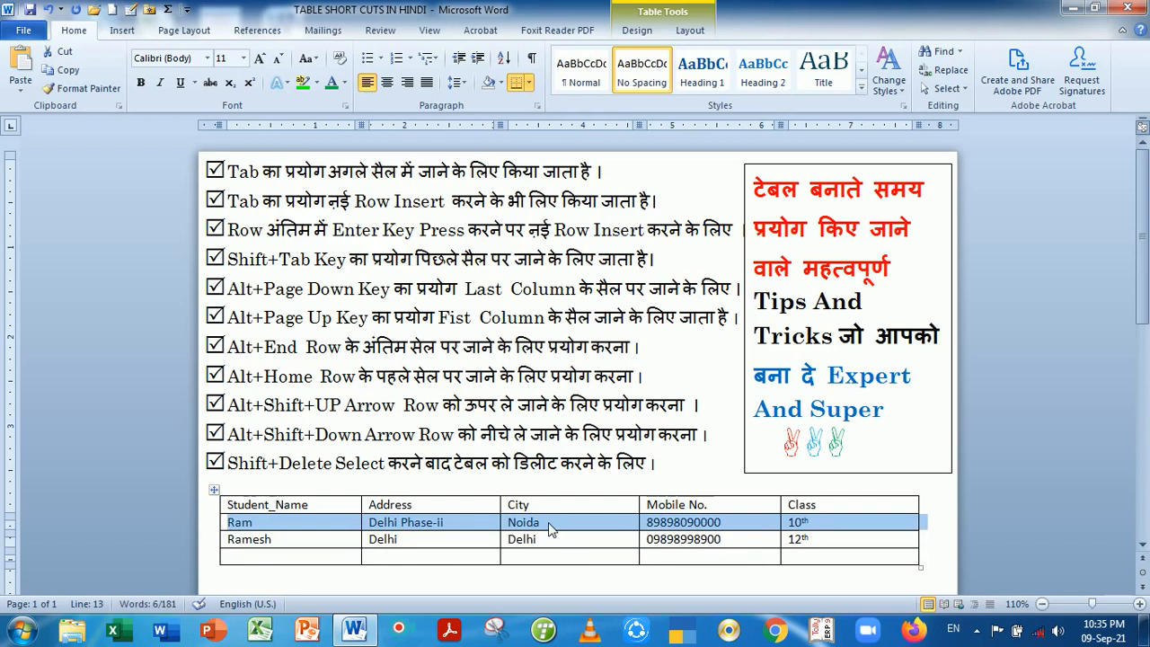
pyautogui.hotkey('alt', 'shift', 'Down')
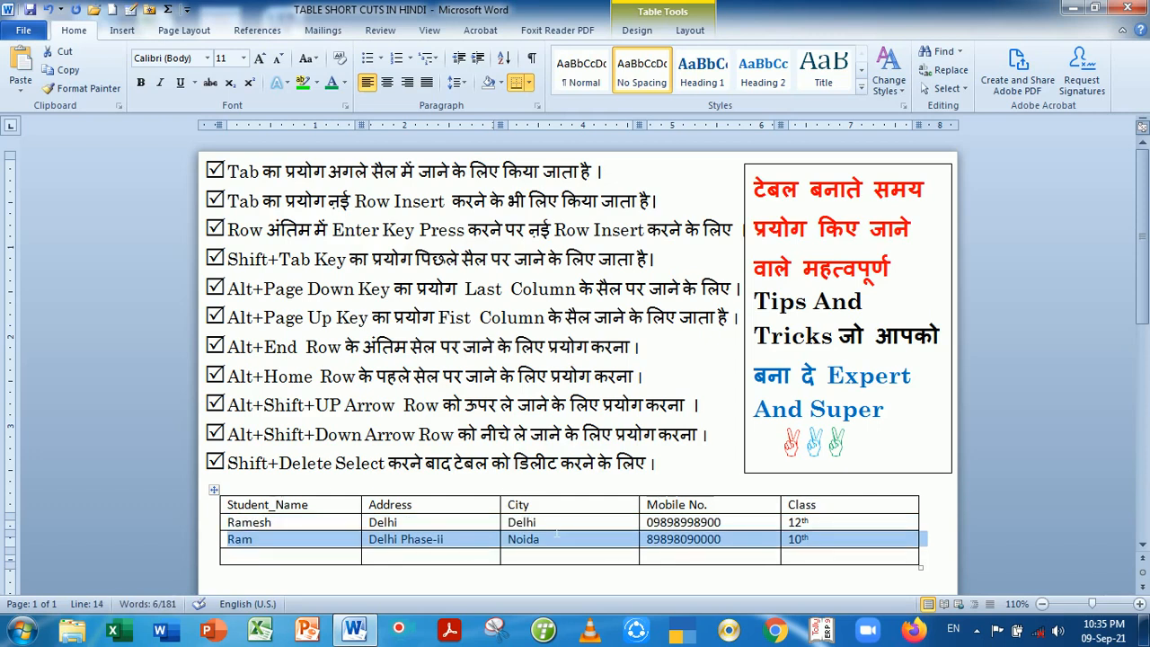
pyautogui.hotkey('alt', 'shift', 'Down')
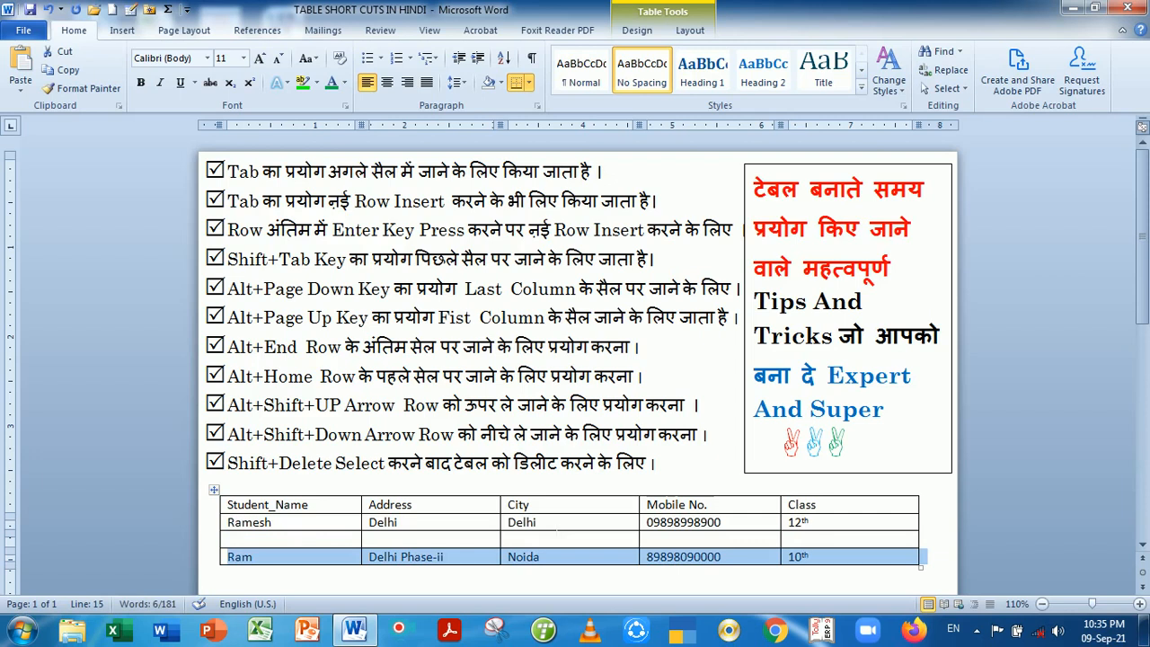
# Split the class 10th row off below the table, then move it back in after the blank row
pyautogui.hotkey('alt', 'shift', 'Down')
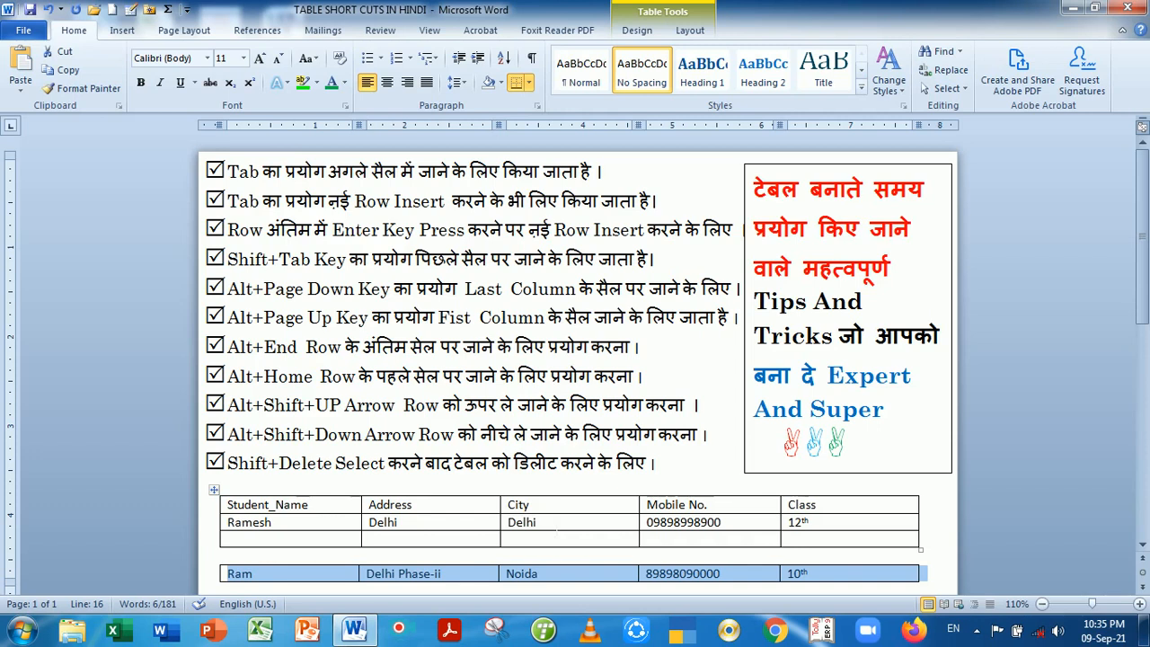
pyautogui.hotkey('alt', 'shift')
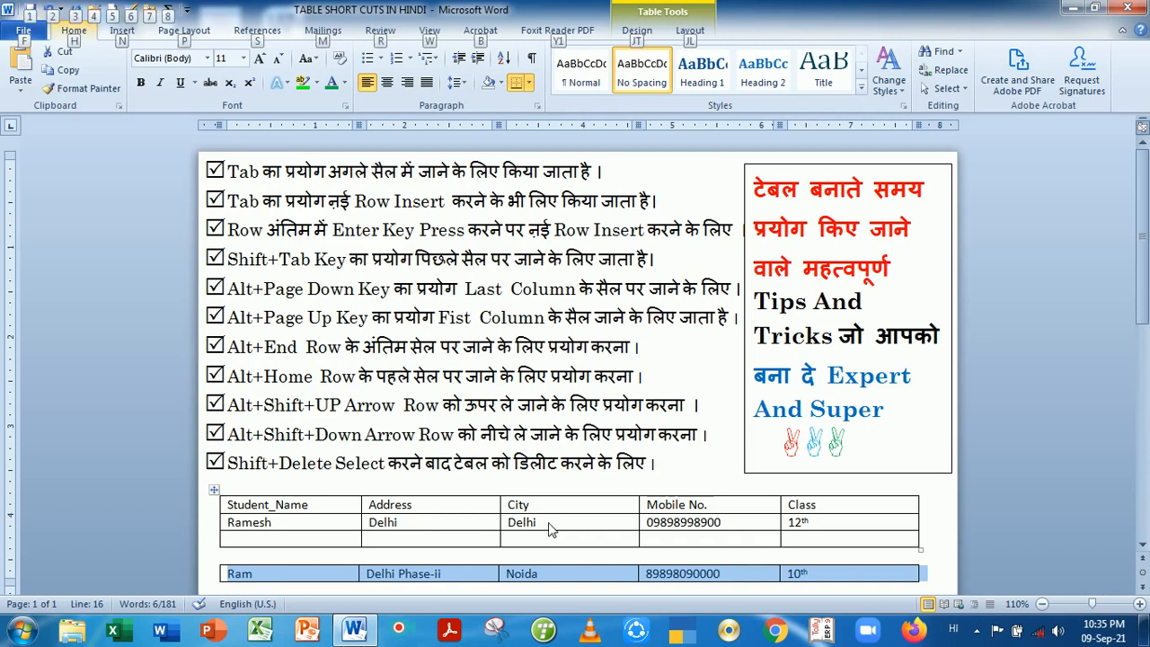
pyautogui.click(540, 573)
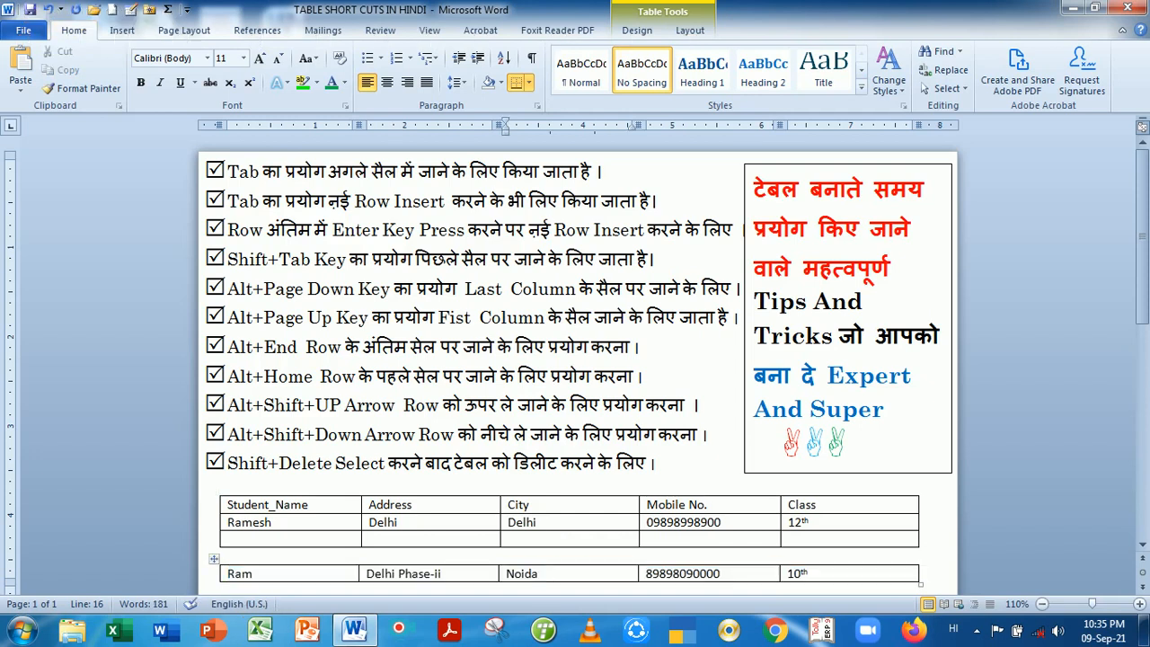
pyautogui.hotkey('alt', 'shift', 'Up')
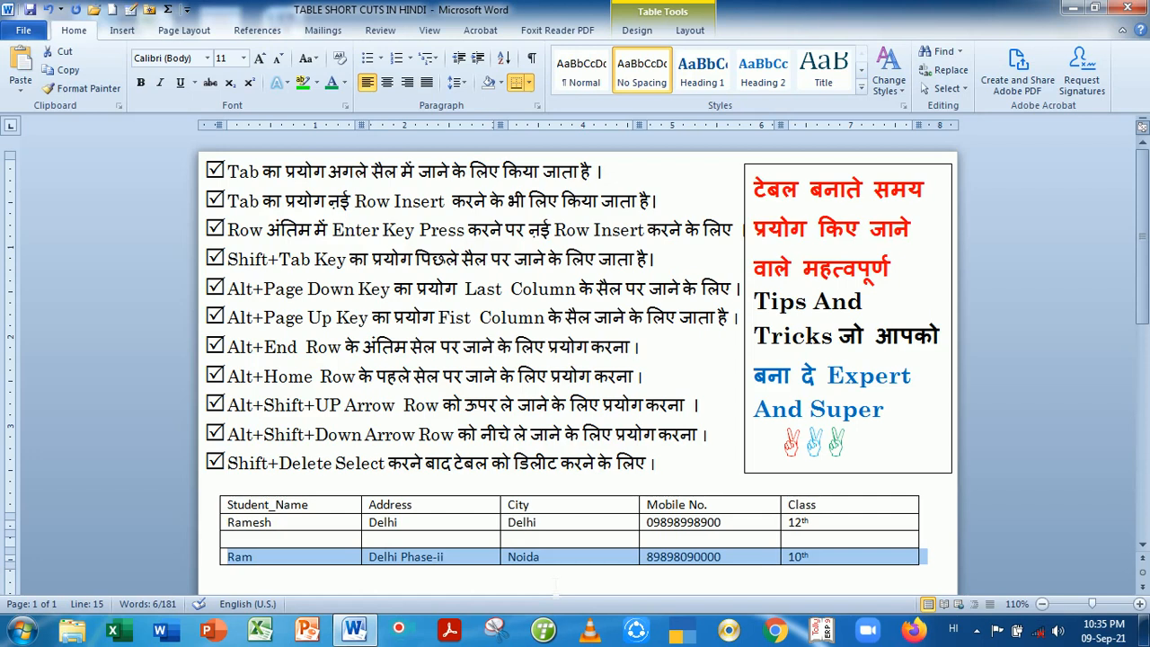
pyautogui.click(398, 522)
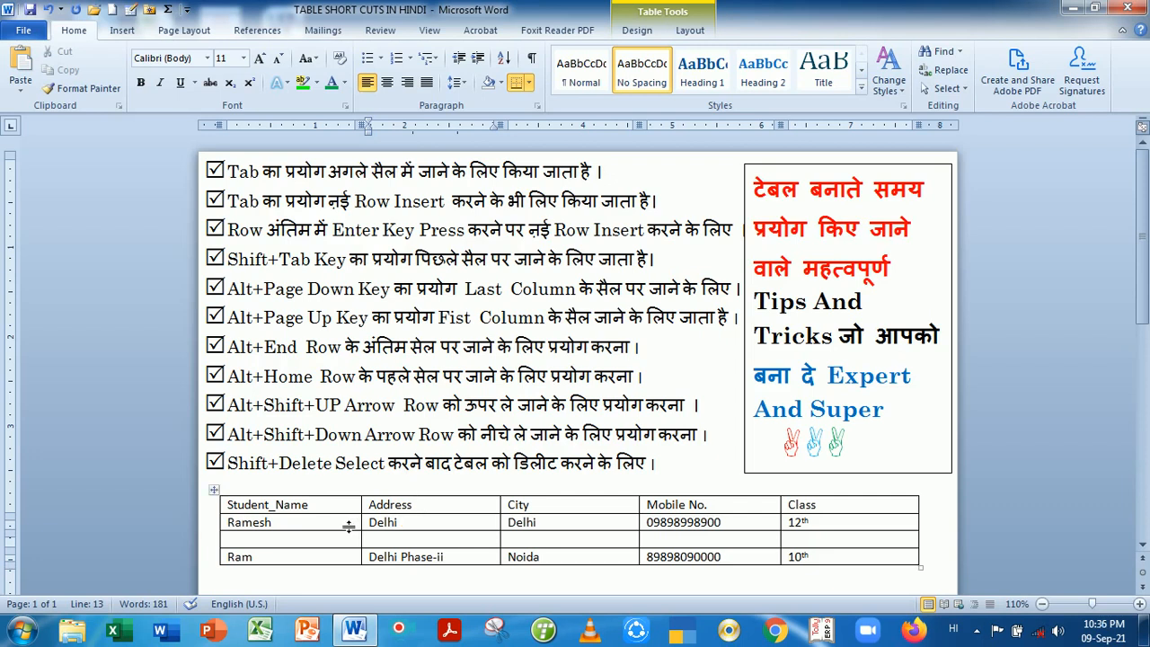
pyautogui.moveTo(238, 510); pyautogui.dragTo(835, 562)
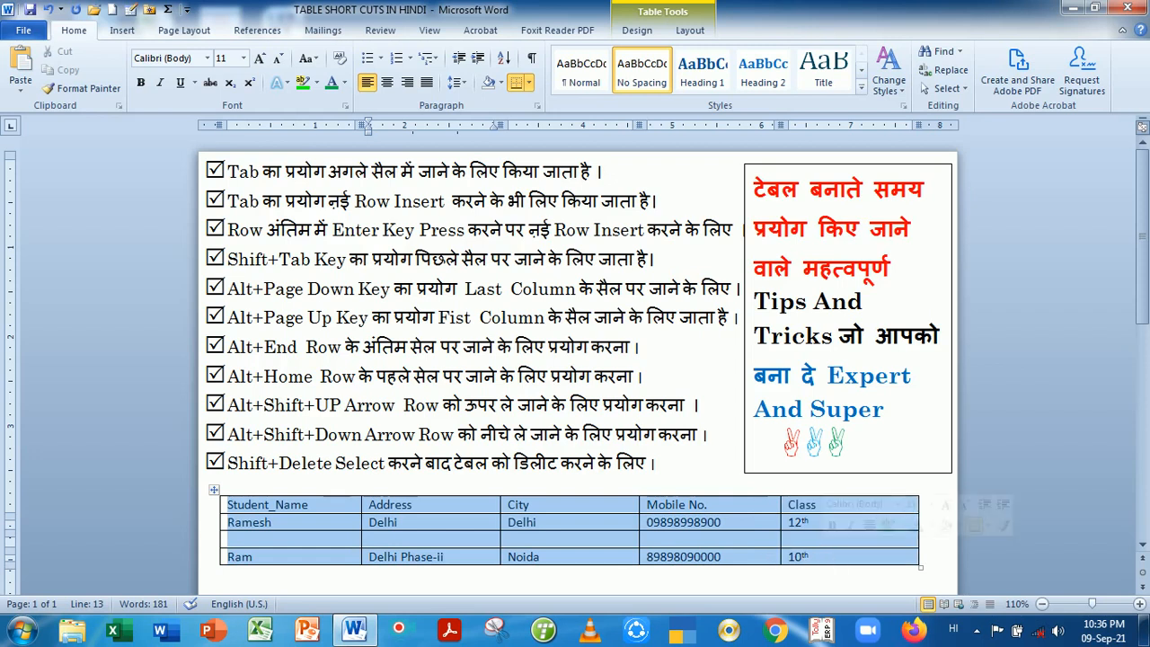
pyautogui.press('Delete')
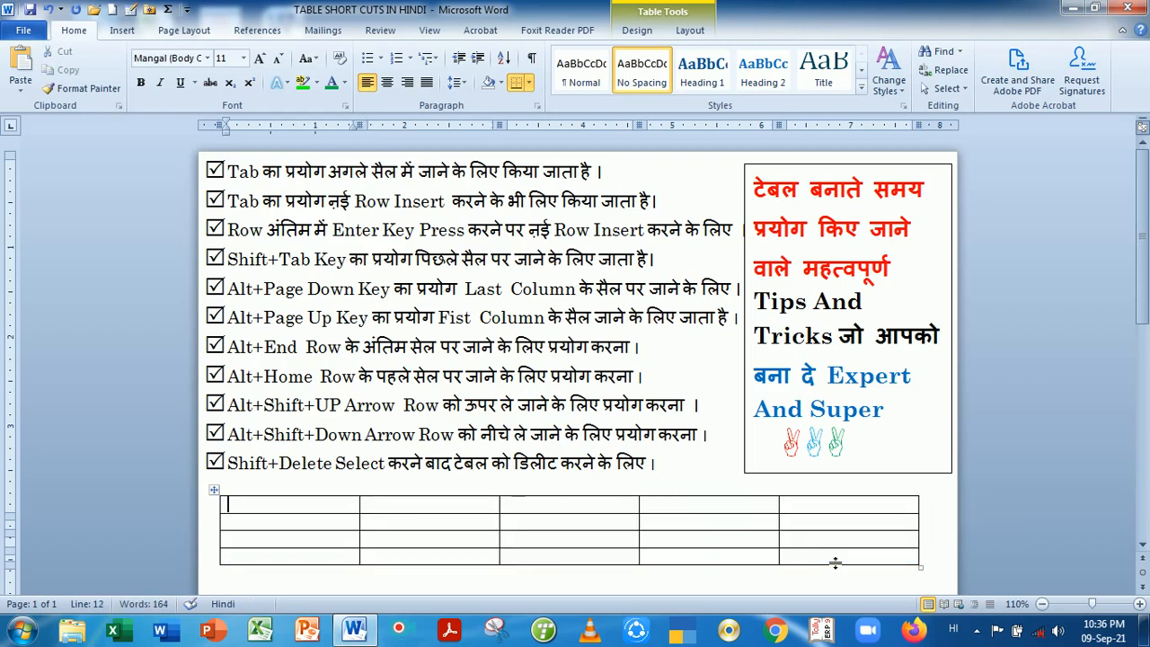
pyautogui.hotkey('ctrl', 'z')
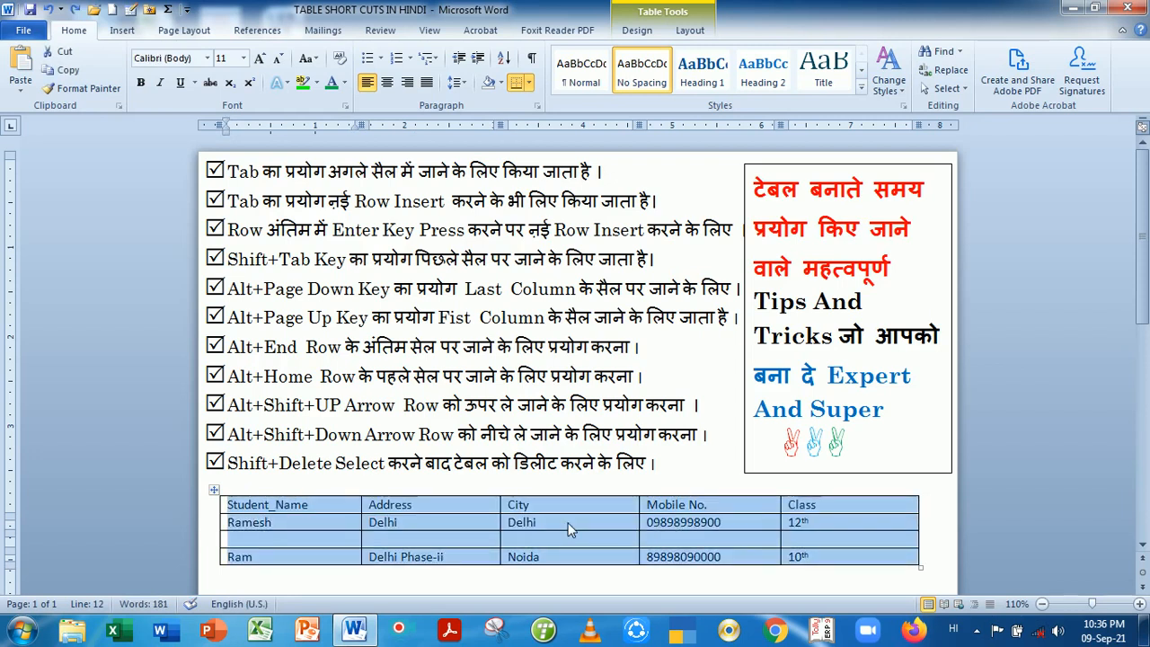
pyautogui.hotkey('shift', 'Delete')
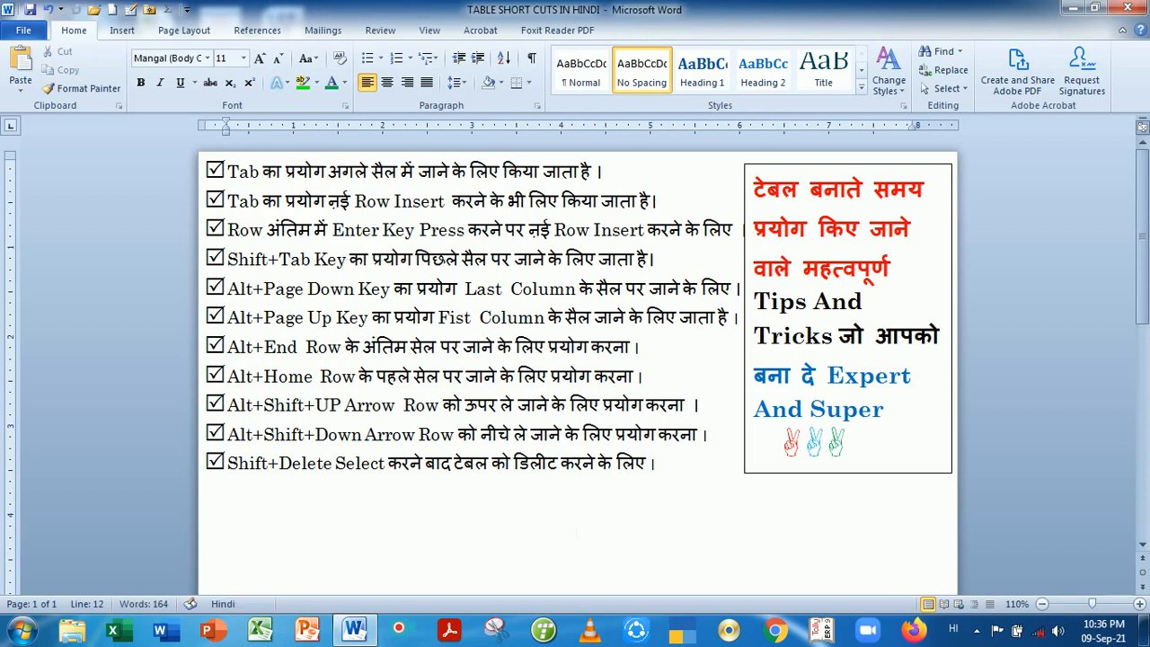
pyautogui.hotkey('ctrl', 'z')
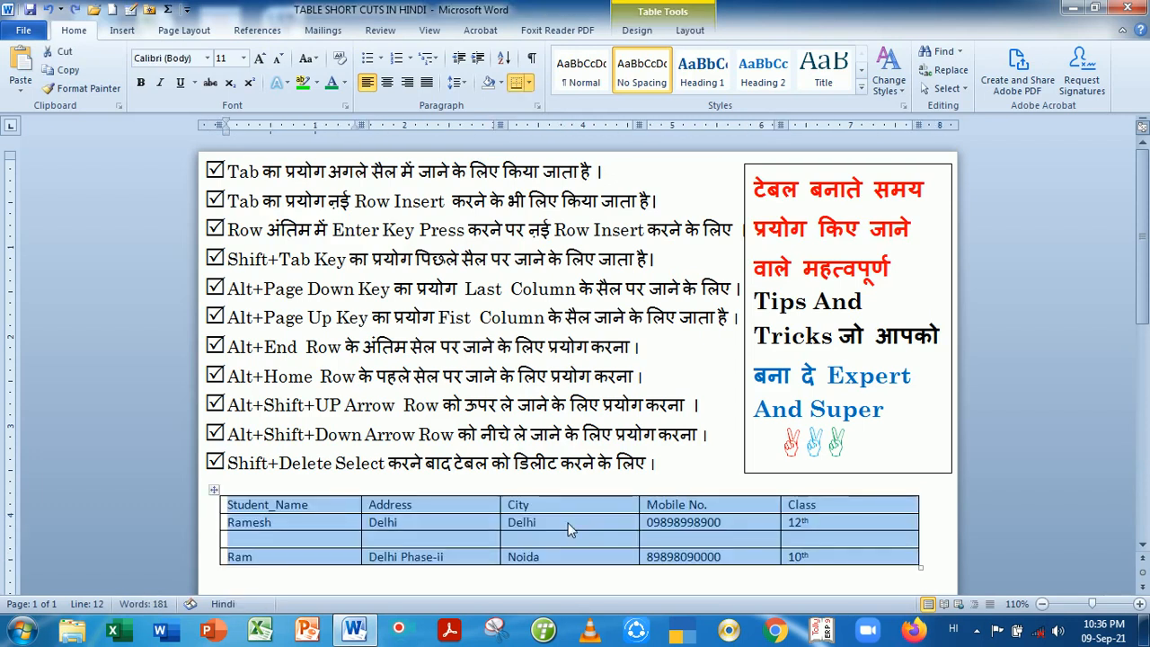
pyautogui.click(536, 557)
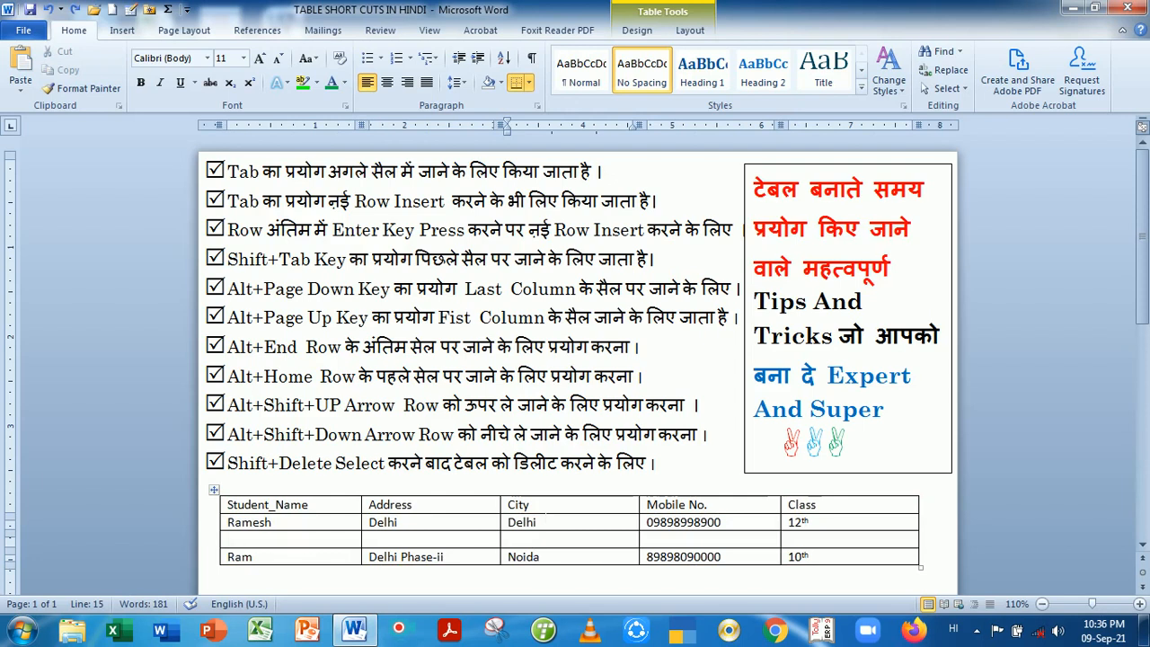
pyautogui.moveTo(530, 504); pyautogui.dragTo(544, 562)
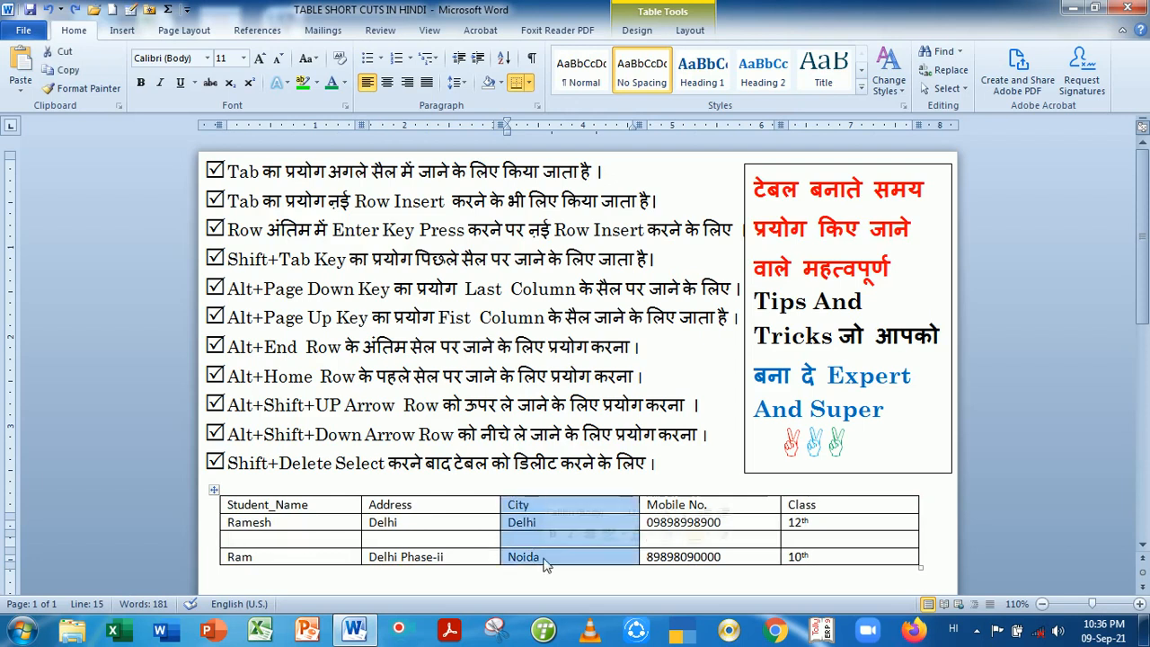
pyautogui.hotkey('shift', 'Delete')
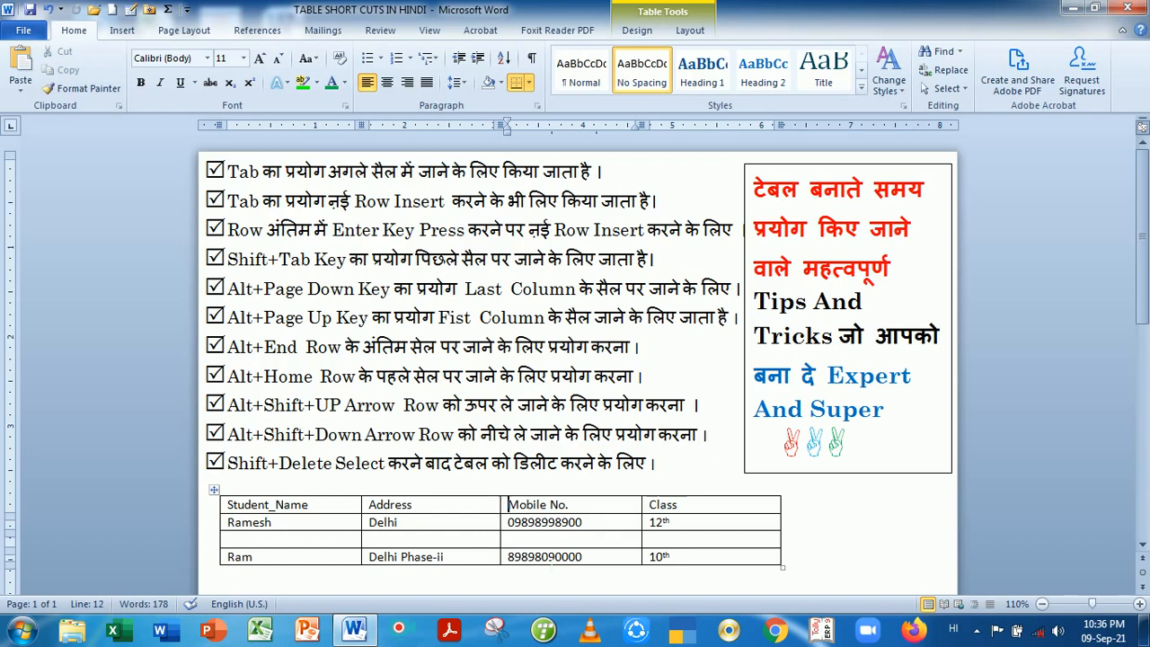
pyautogui.hotkey('ctrl', 'z')
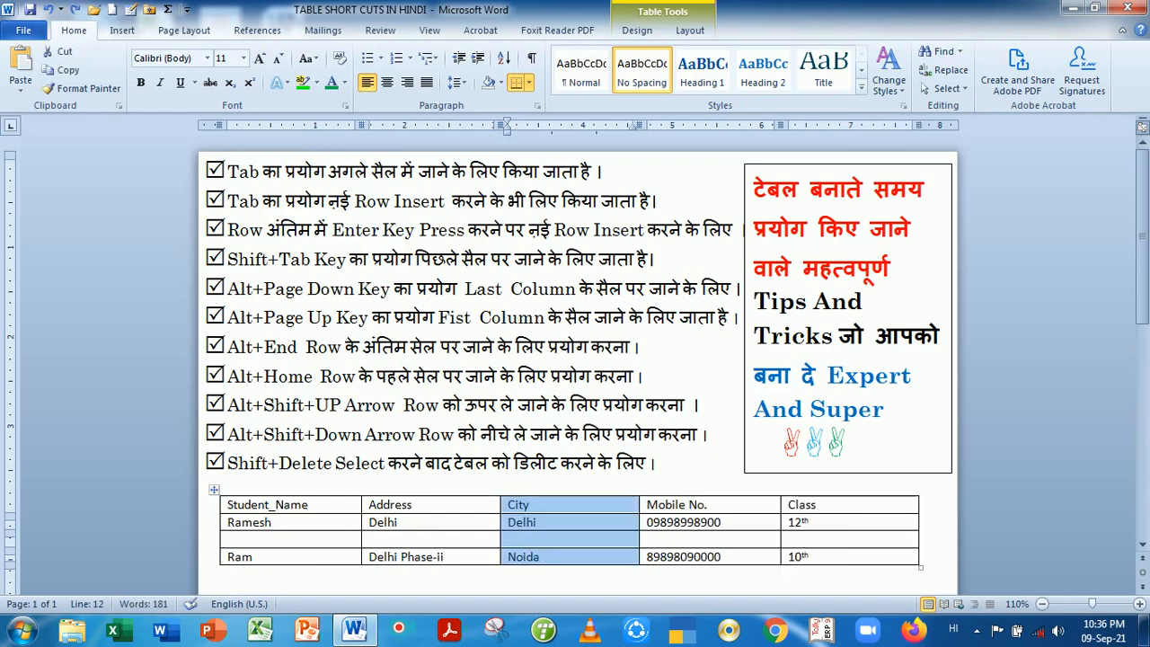
pyautogui.click(488, 541)
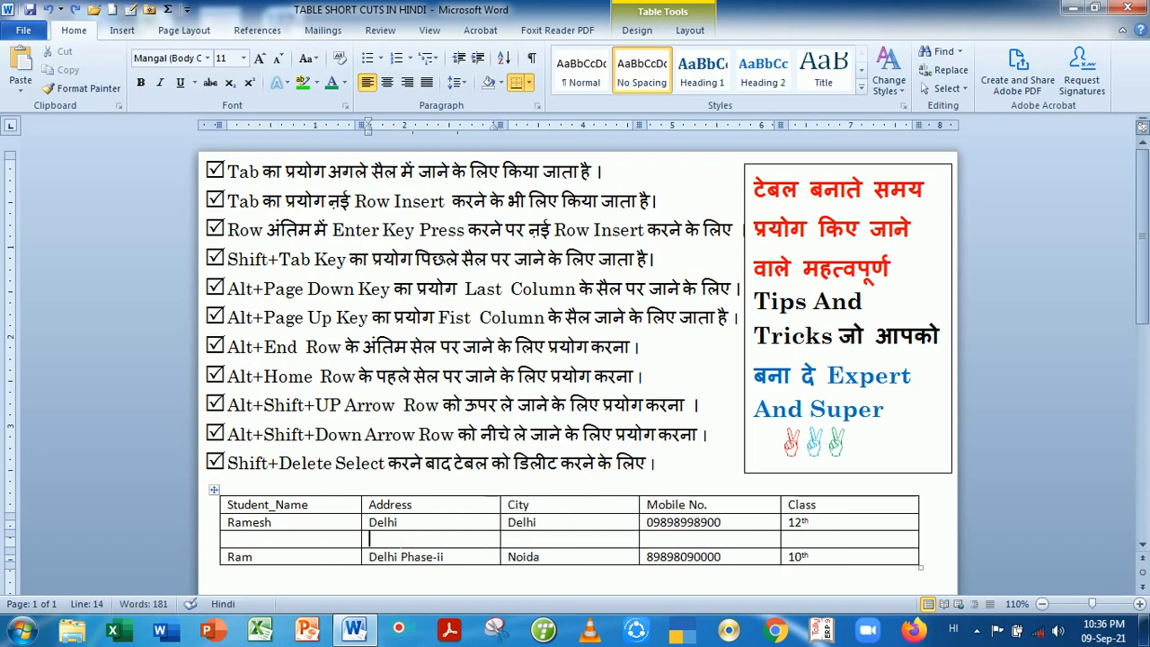
pyautogui.moveTo(345, 541); pyautogui.dragTo(793, 543)
pyautogui.hotkey('alt', 'shift')
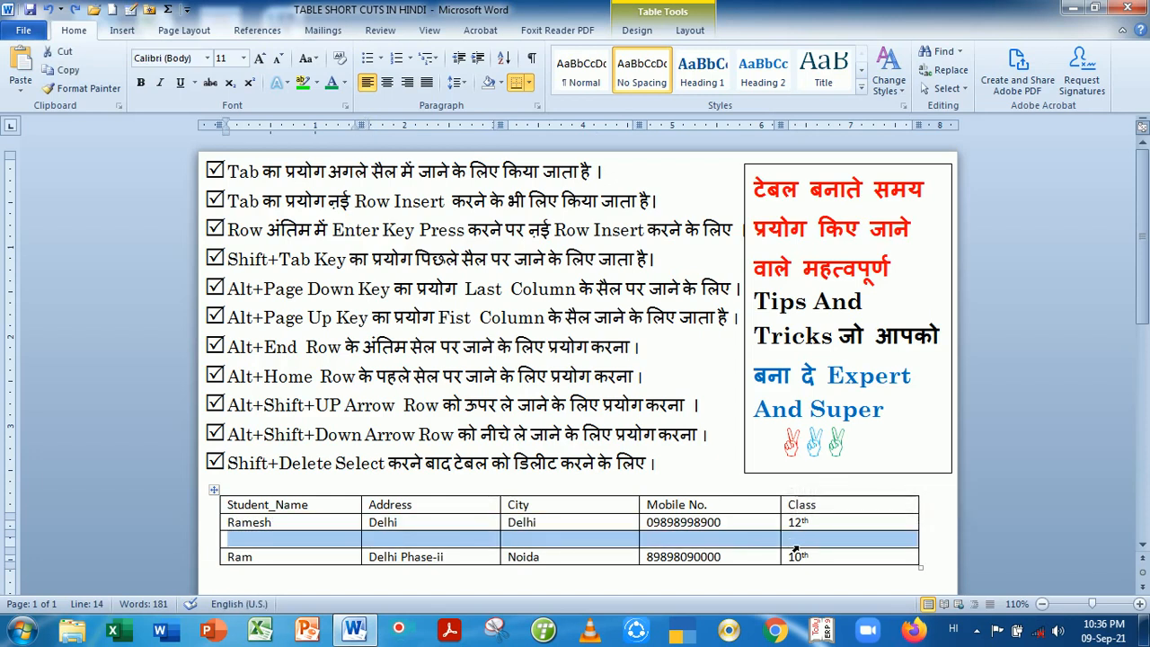
pyautogui.press('Left')
pyautogui.hotkey('alt', 'shift')
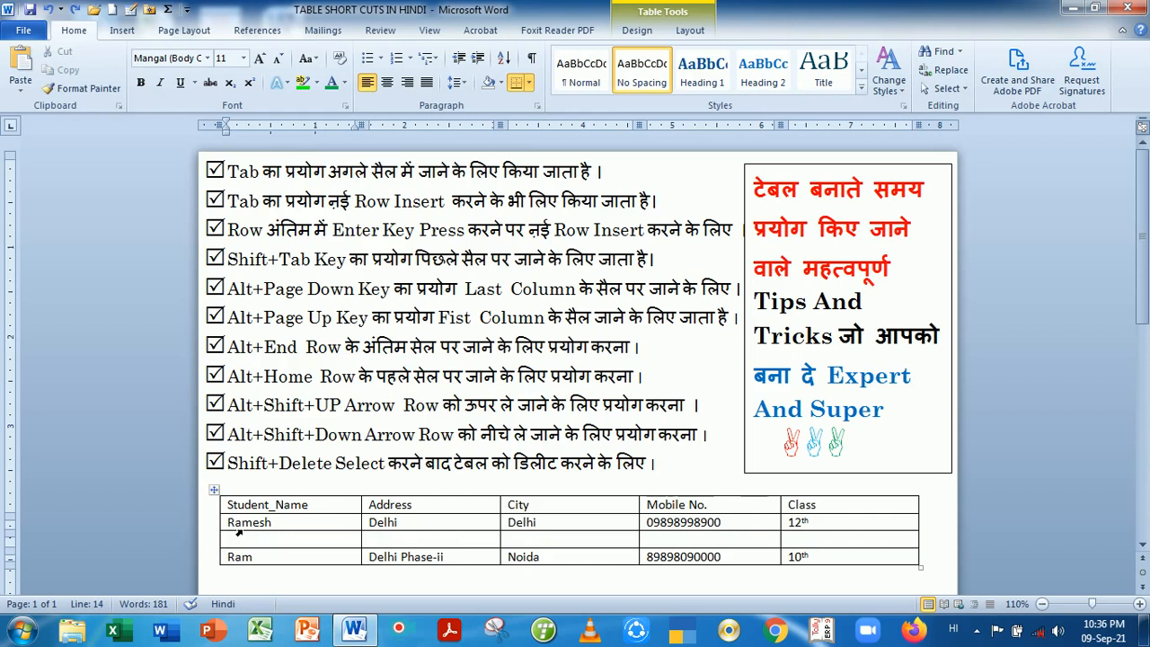
# Clear and restore the class 12th row, then move the split-off class 10th row back into the table
pyautogui.moveTo(238, 532); pyautogui.dragTo(835, 525)
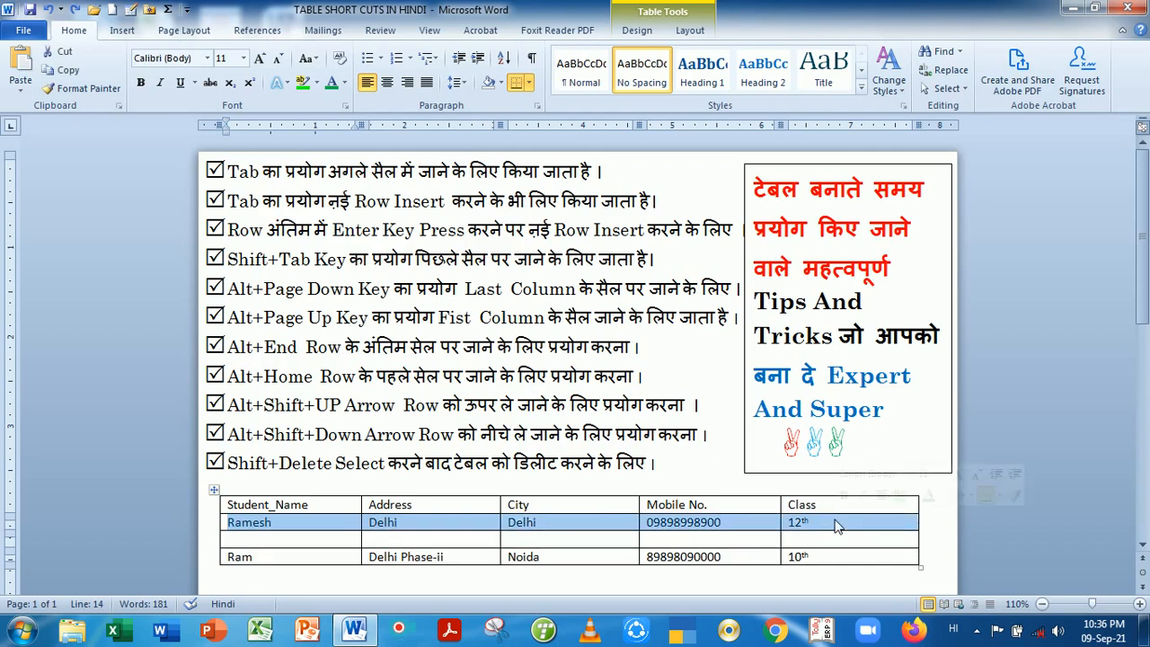
pyautogui.press('Delete')
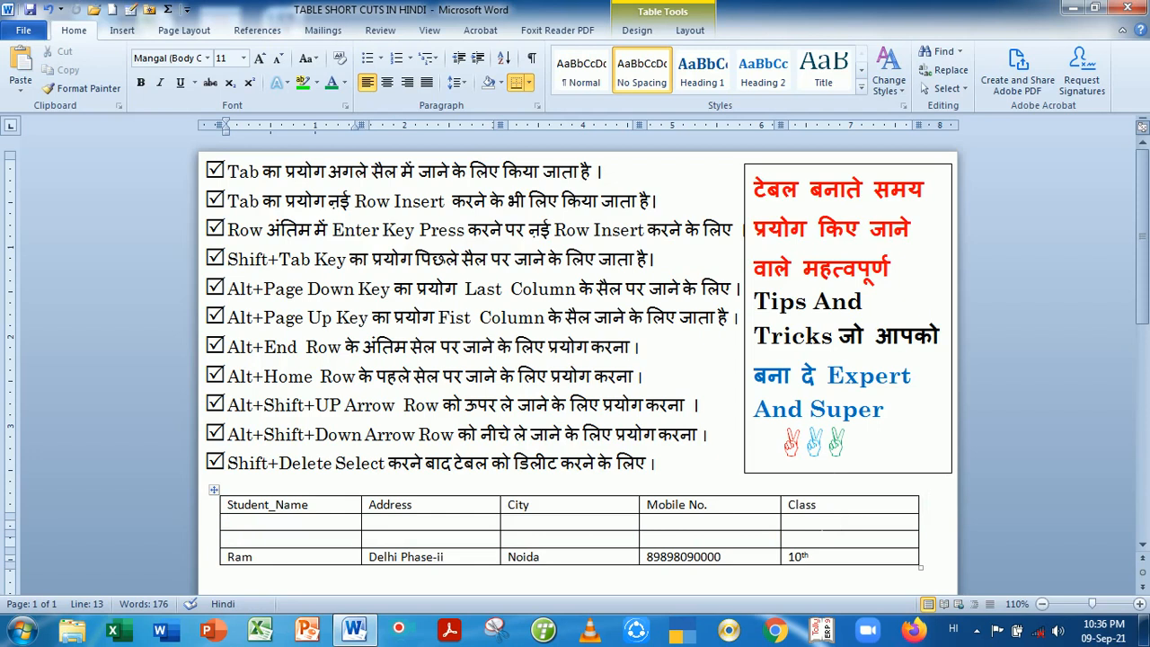
pyautogui.hotkey('ctrl', 'z')
pyautogui.hotkey('ctrl', 'z')
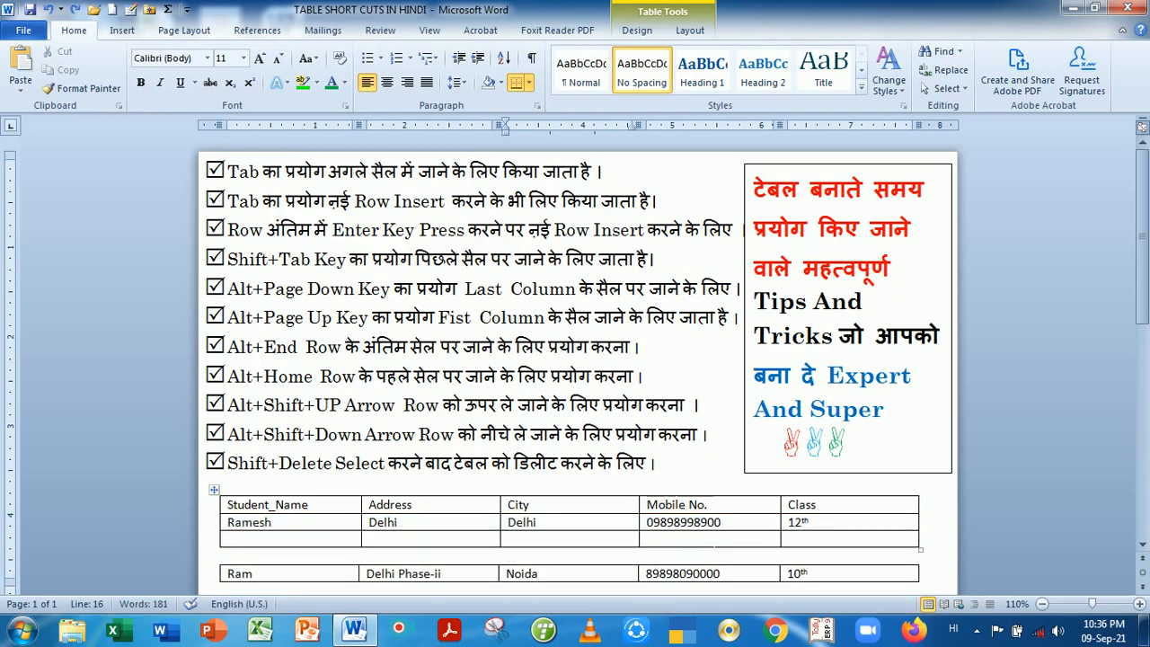
pyautogui.hotkey('alt', 'shift', 'Up')
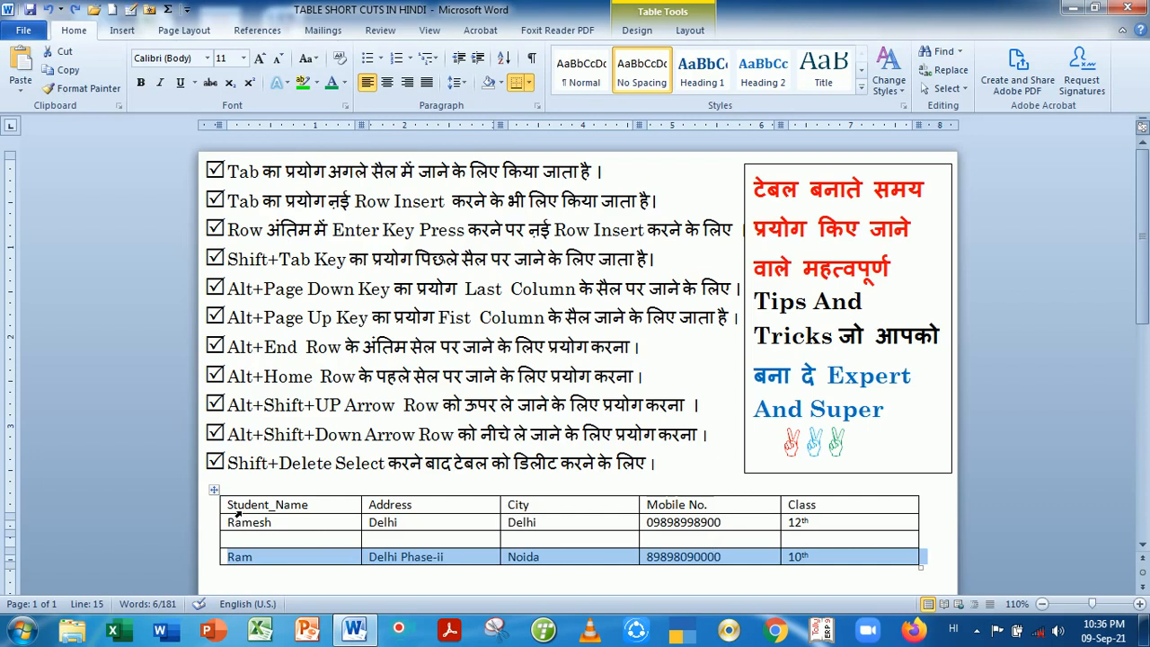
# Delete the whole table and undo, then add an empty line below Delhi in the City cell
pyautogui.click(216, 492)
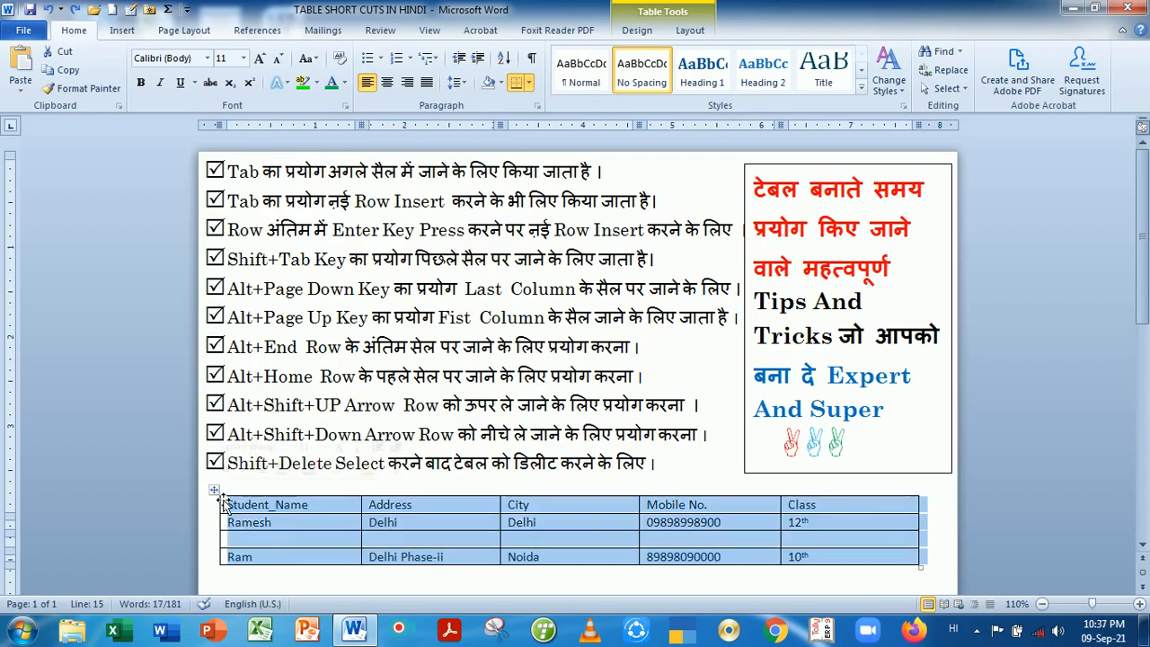
pyautogui.hotkey('shift', 'Delete')
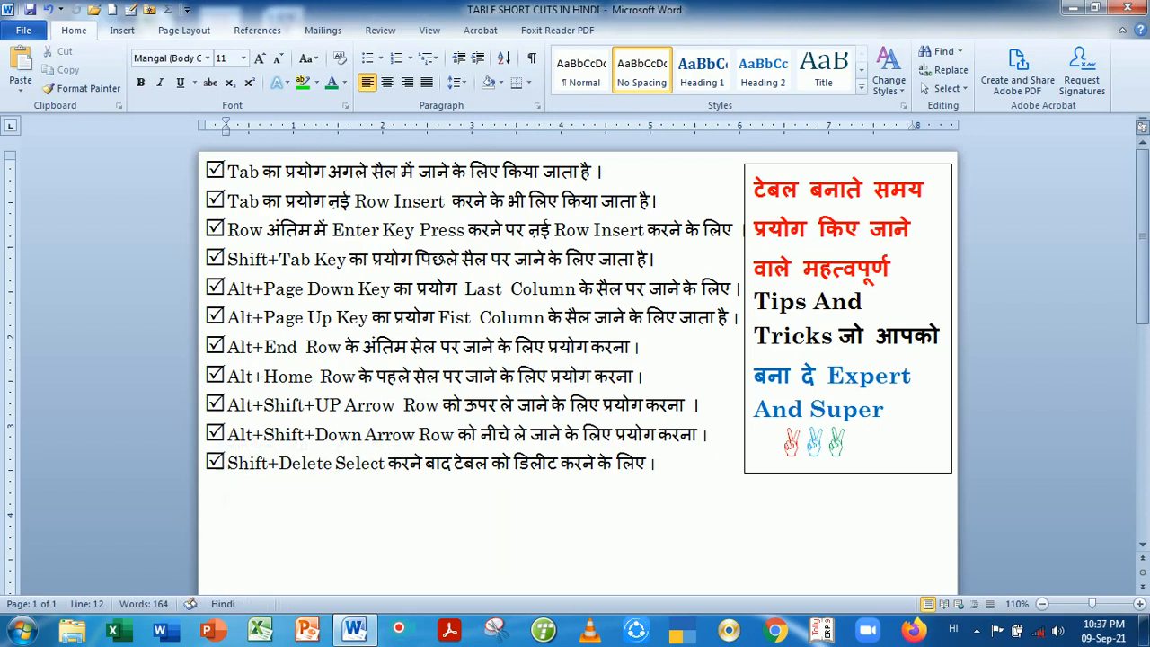
pyautogui.hotkey('ctrl', 'z')
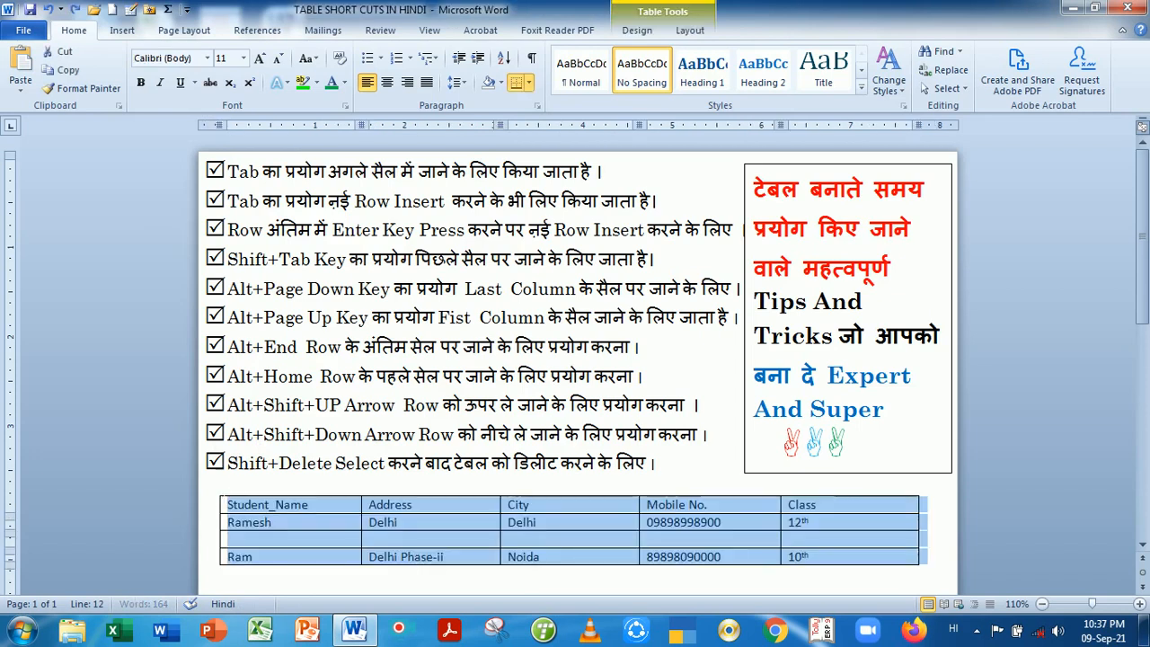
pyautogui.click(540, 528)
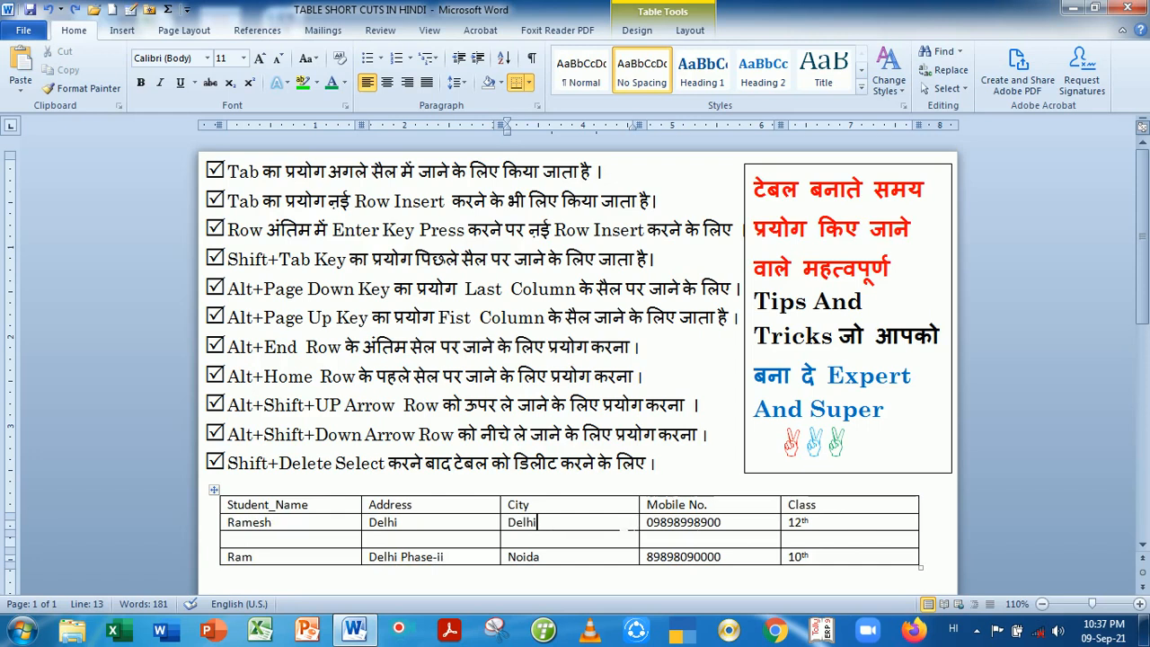
pyautogui.press('Return')
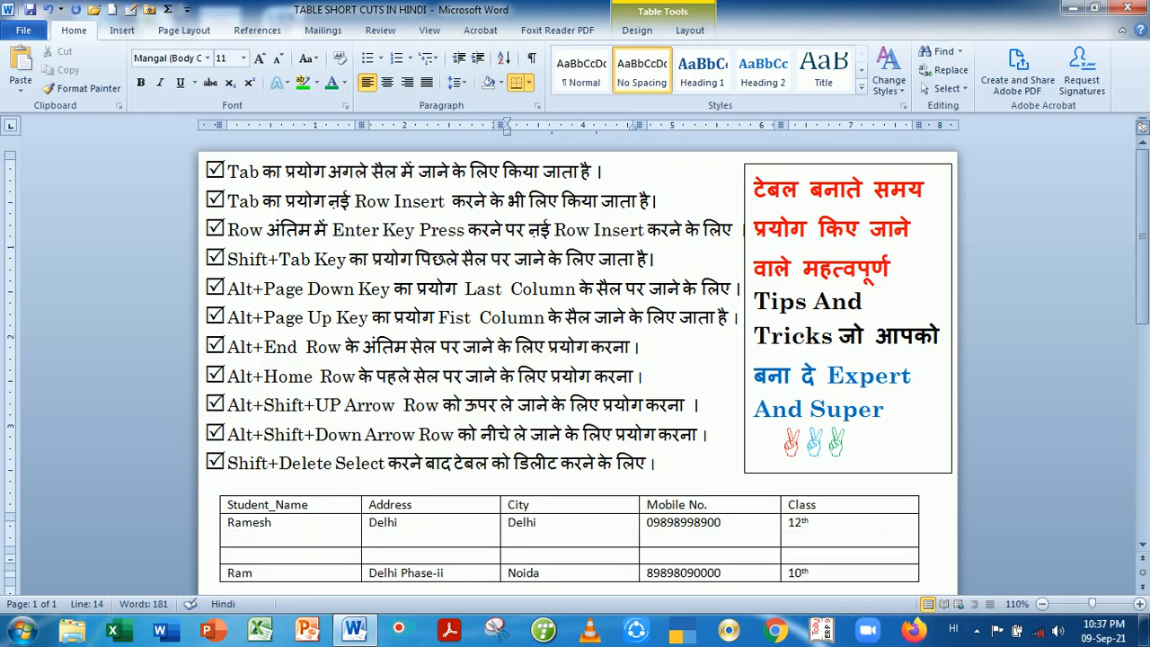
# Remove the blank line below Delhi and restore down the Word window with Win+Down
pyautogui.press('BackSpace')
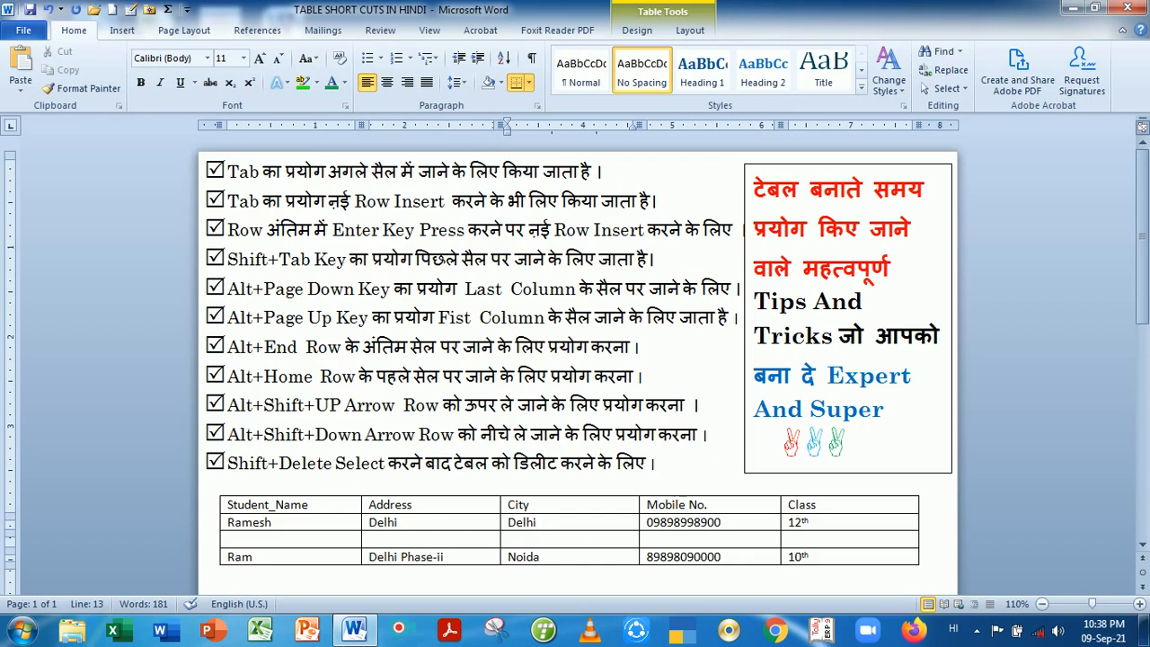
pyautogui.press('super+Down')
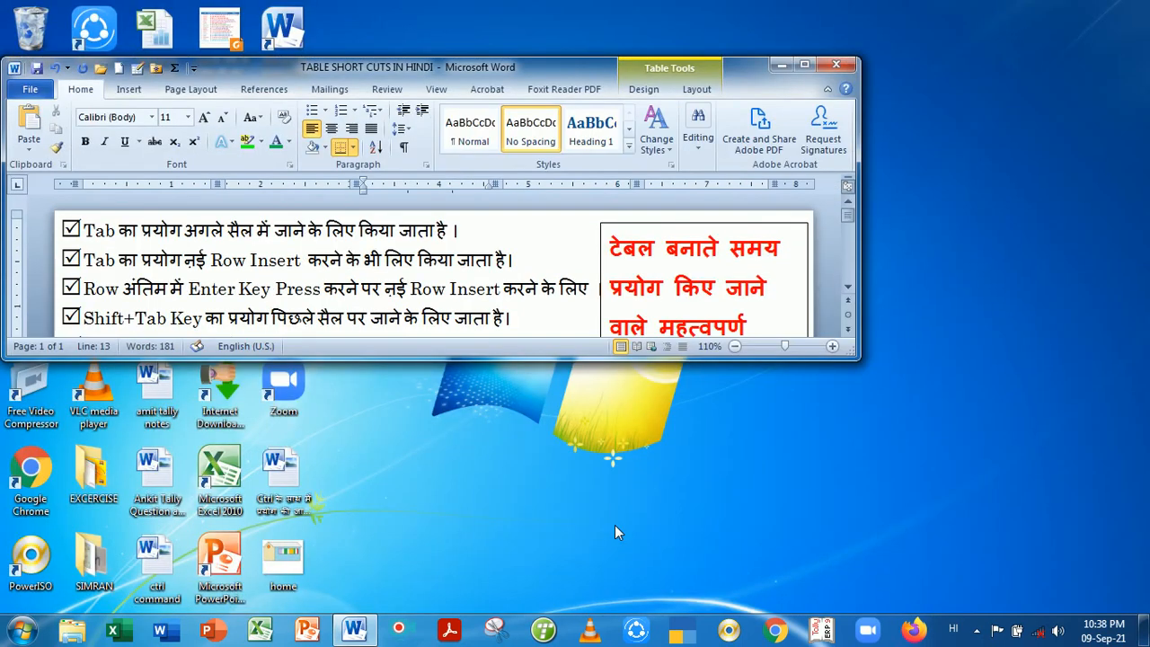